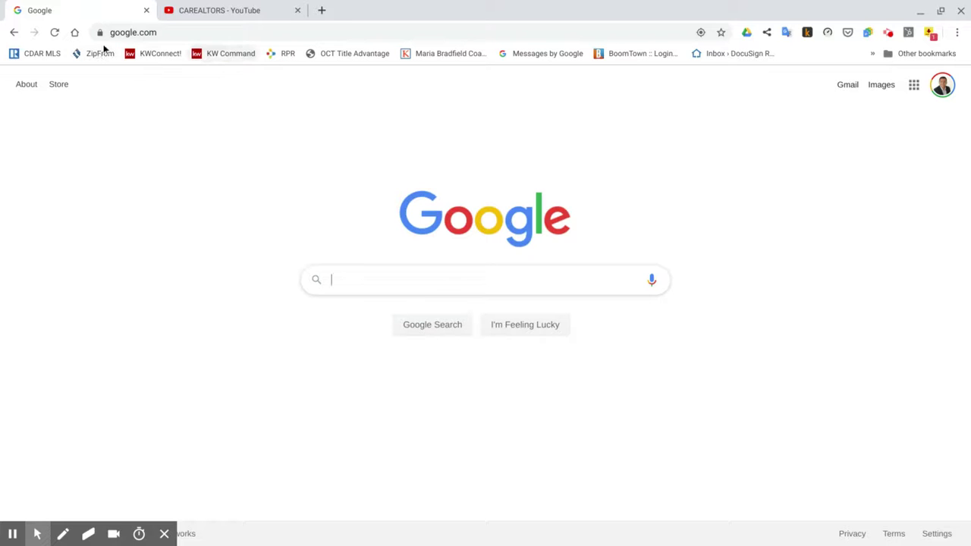
Log in to Flexmls via the CDAR MLS bookmark and launch RPR from the menu.
{"action": "left_click", "coordinate": [54, 55]}
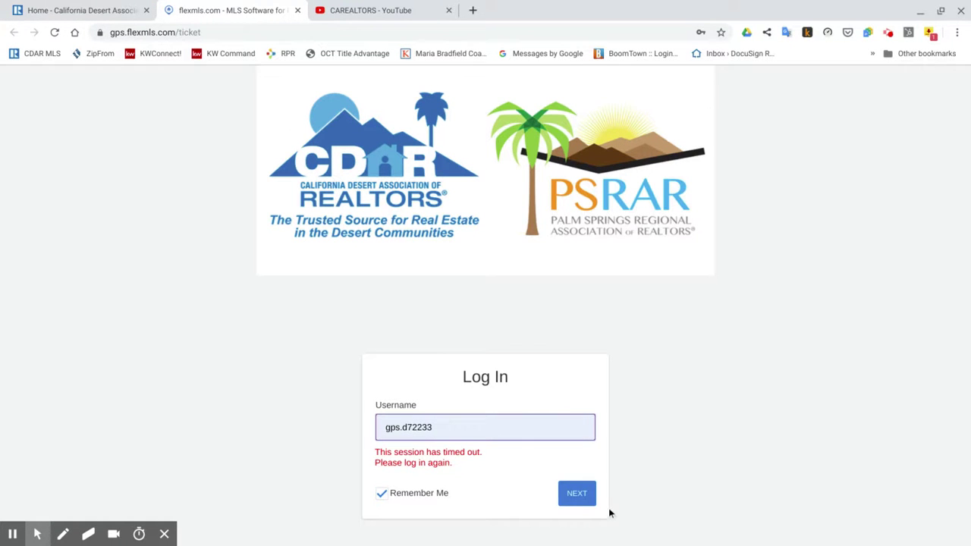
{"action": "left_click", "coordinate": [577, 497]}
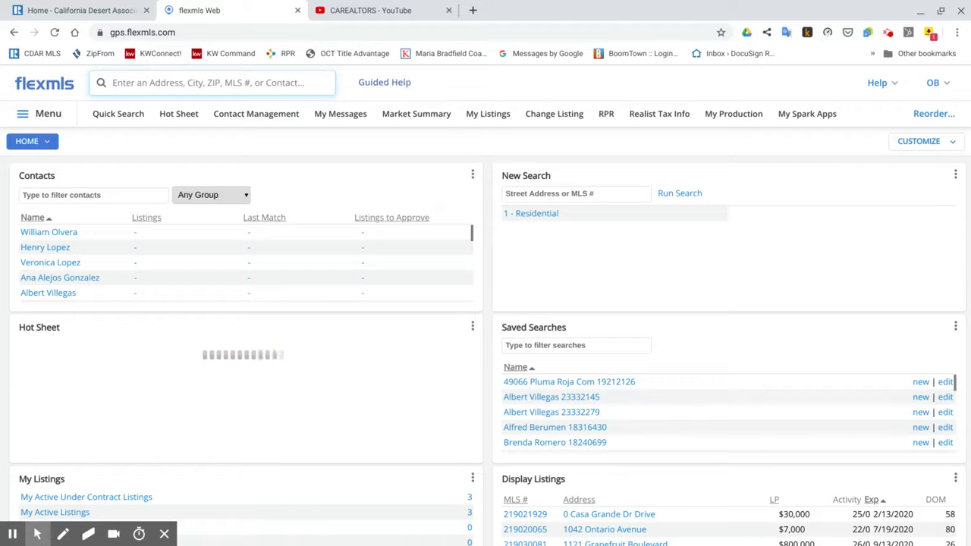
{"action": "left_click", "coordinate": [35, 113]}
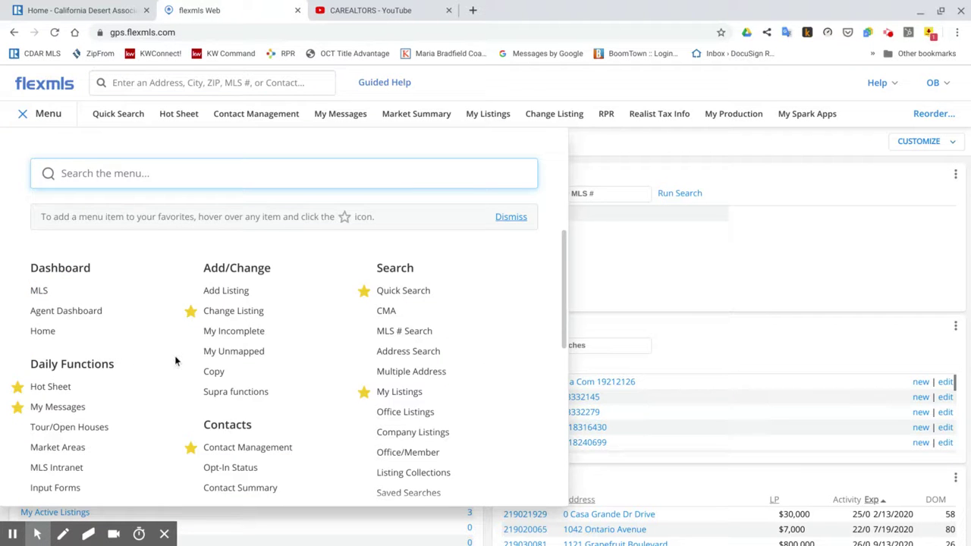
{"action": "scroll", "coordinate": [176, 360], "scroll_direction": "down", "scroll_amount": 5}
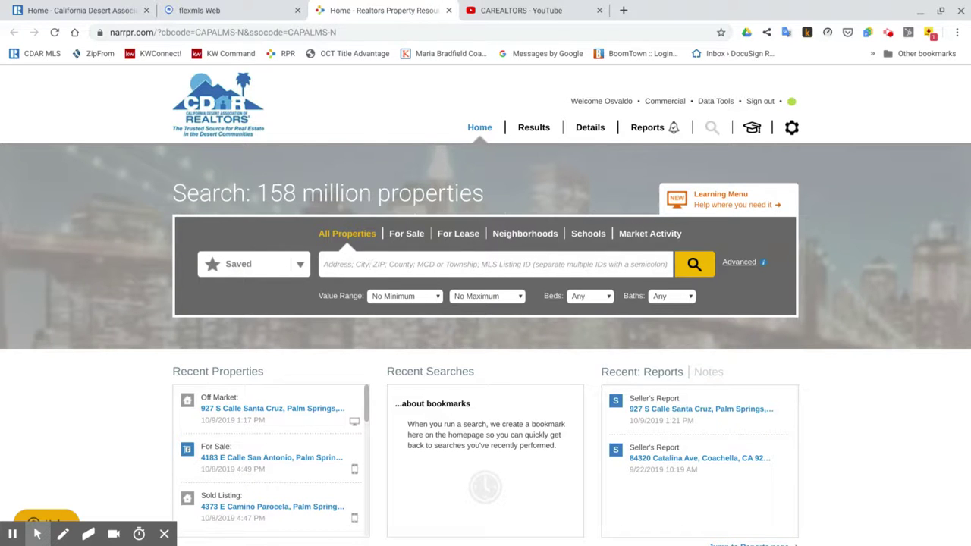
Search 84320 in RPR and open 927 S Calle Santa Cruz from Recent Properties.
{"action": "left_click", "coordinate": [392, 264]}
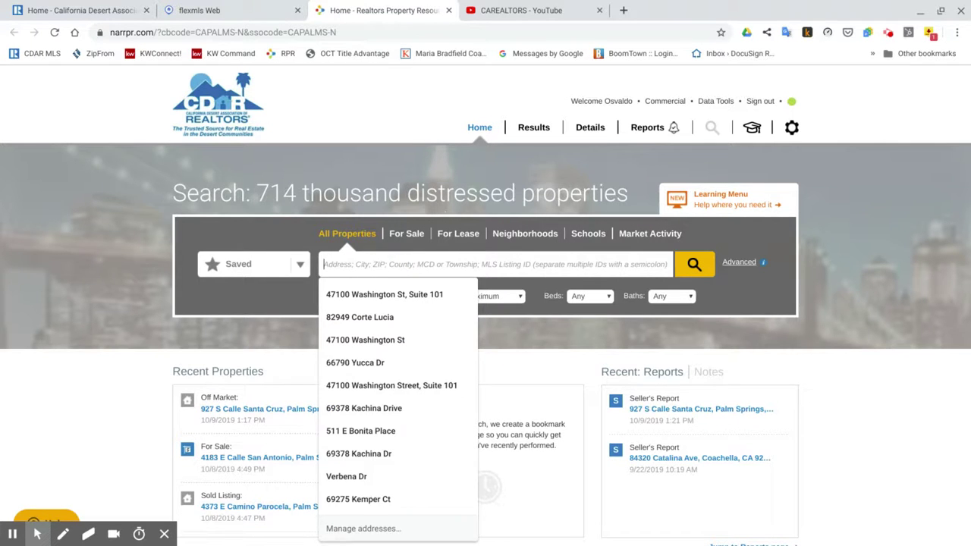
{"action": "type", "text": "84320"}
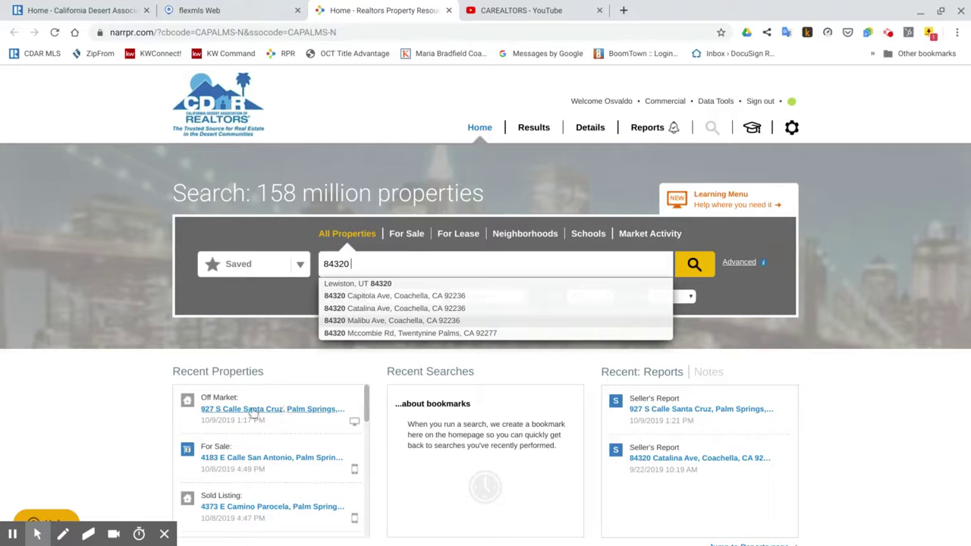
{"action": "left_click", "coordinate": [304, 413]}
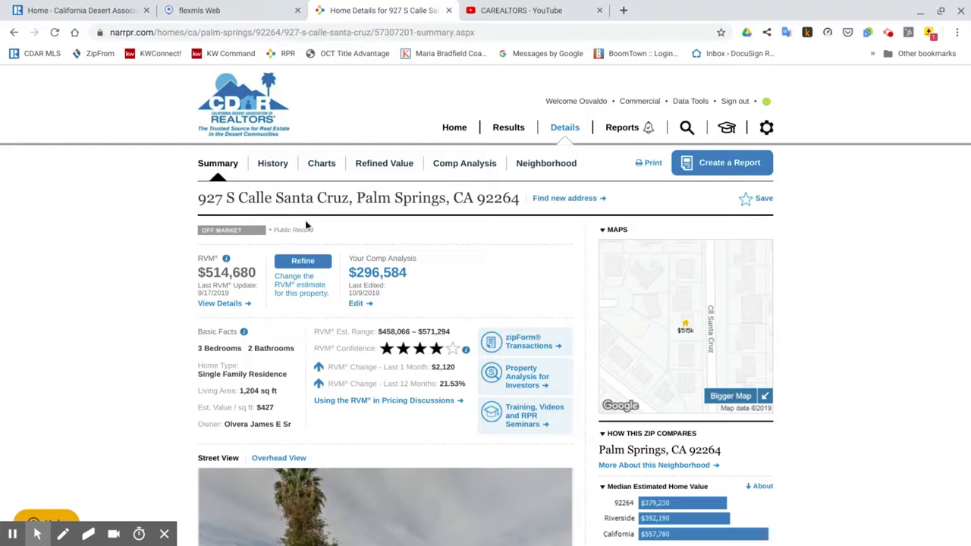
Scroll through the Summary's owner, home facts, tax and deed records, then back up.
{"action": "scroll", "coordinate": [186, 333], "scroll_direction": "down", "scroll_amount": 2}
{"action": "scroll", "coordinate": [186, 334], "scroll_direction": "down", "scroll_amount": 5}
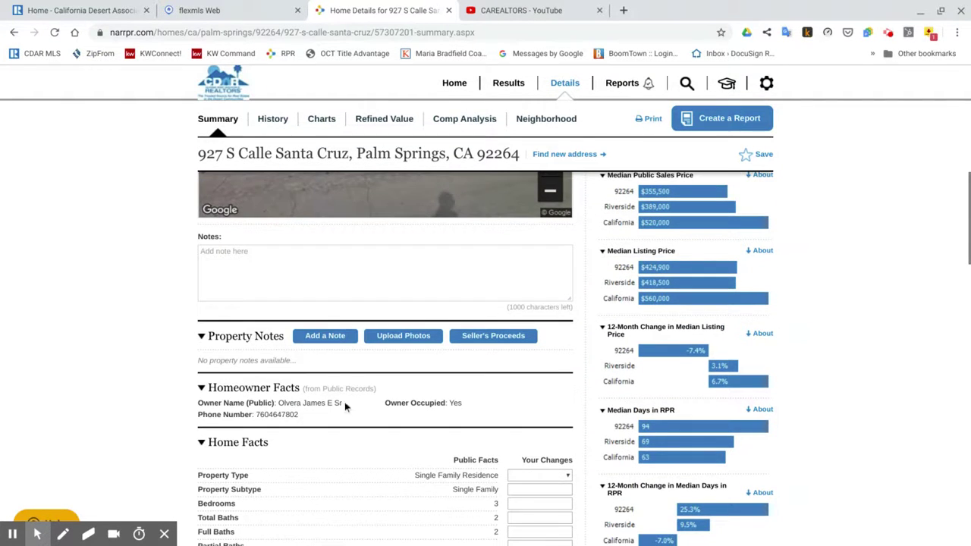
{"action": "scroll", "coordinate": [141, 421], "scroll_direction": "down", "scroll_amount": 3}
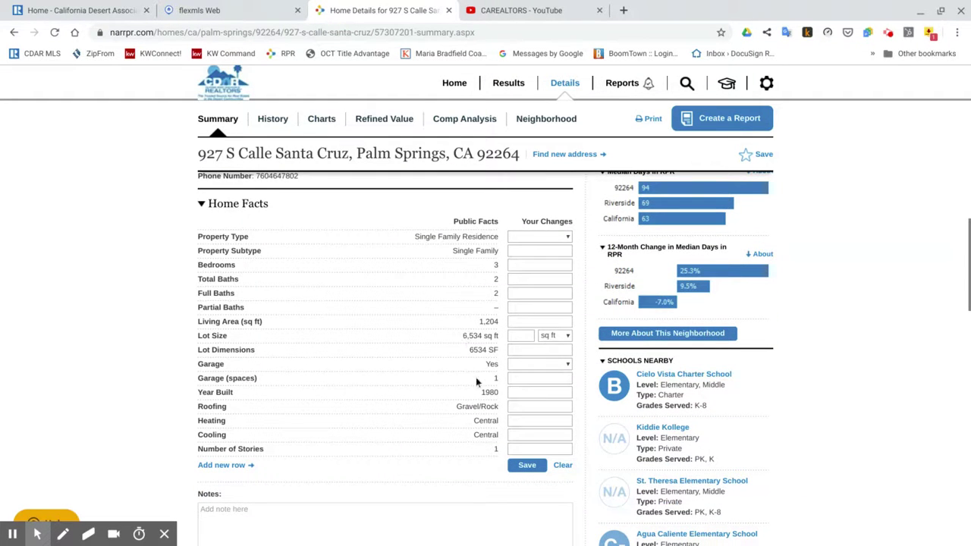
{"action": "scroll", "coordinate": [171, 438], "scroll_direction": "down", "scroll_amount": 6}
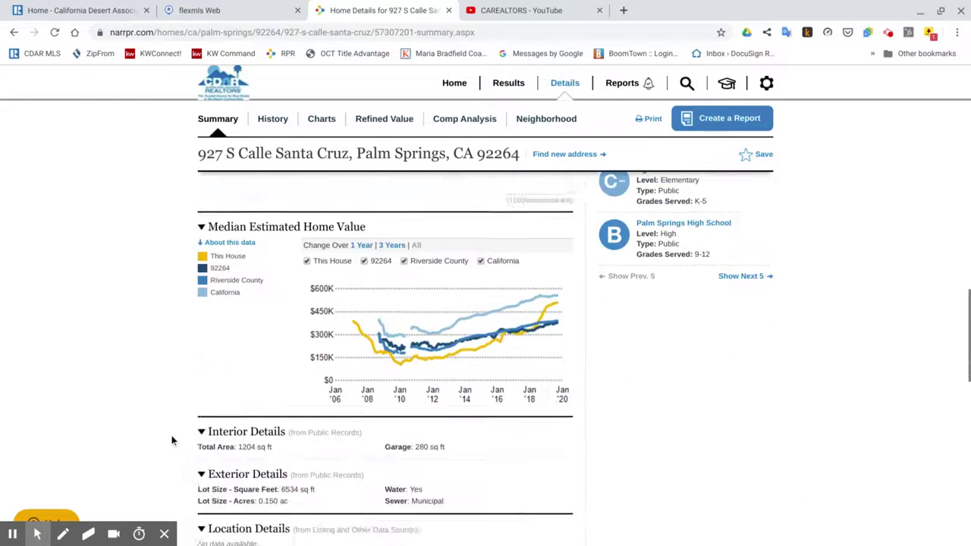
{"action": "scroll", "coordinate": [171, 438], "scroll_direction": "down", "scroll_amount": 3}
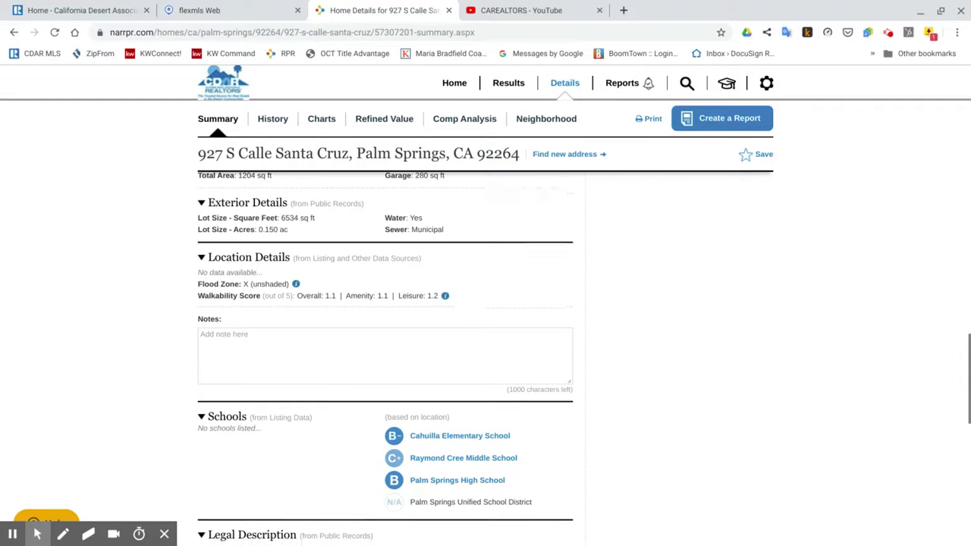
{"action": "scroll", "coordinate": [384, 392], "scroll_direction": "down", "scroll_amount": 1}
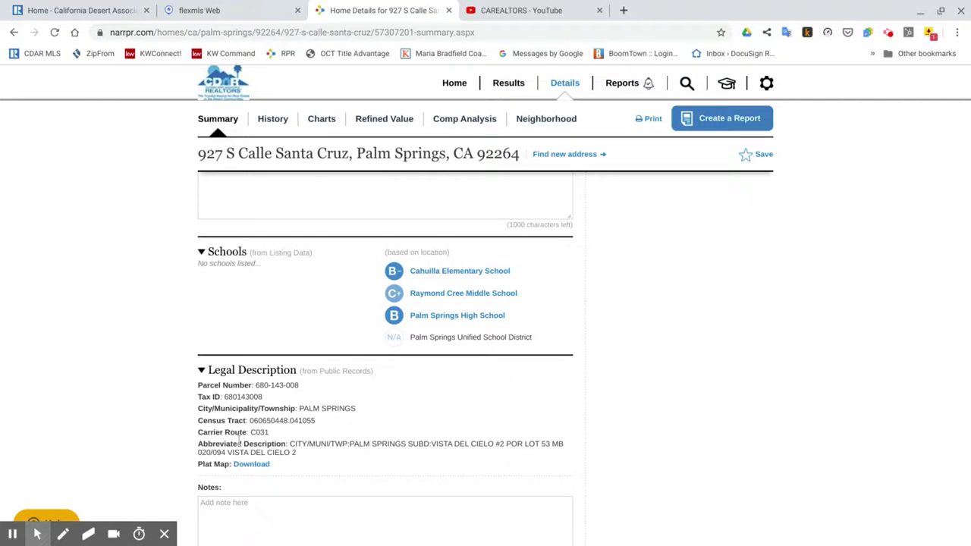
{"action": "scroll", "coordinate": [174, 397], "scroll_direction": "down", "scroll_amount": 3}
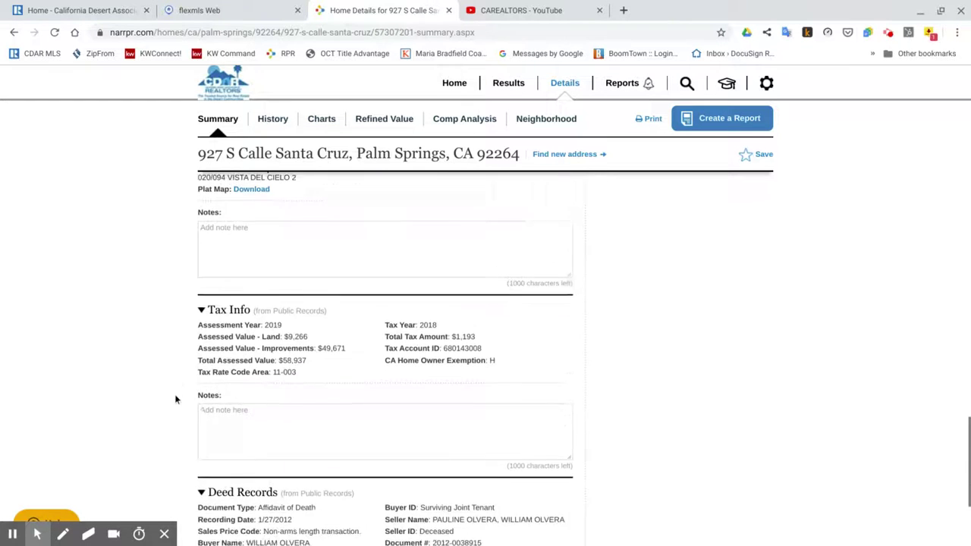
{"action": "scroll", "coordinate": [175, 396], "scroll_direction": "down", "scroll_amount": 3}
{"action": "scroll", "coordinate": [175, 396], "scroll_direction": "up", "scroll_amount": 10}
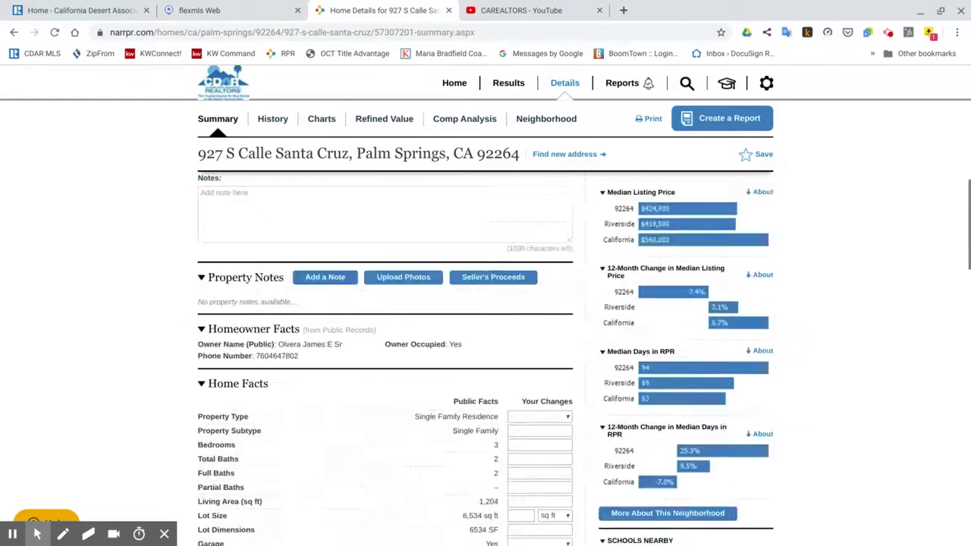
{"action": "scroll", "coordinate": [501, 304], "scroll_direction": "up", "scroll_amount": 5}
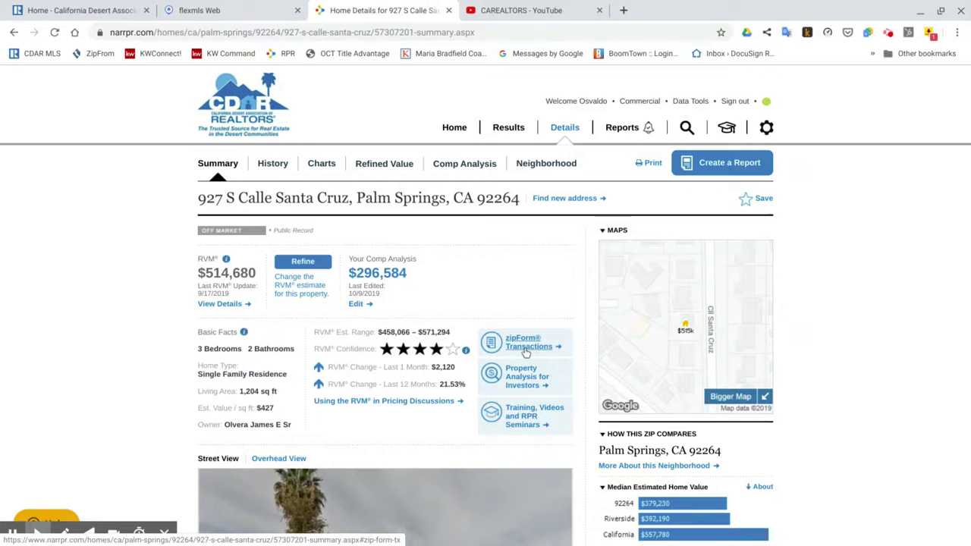
{"action": "left_click", "coordinate": [525, 350]}
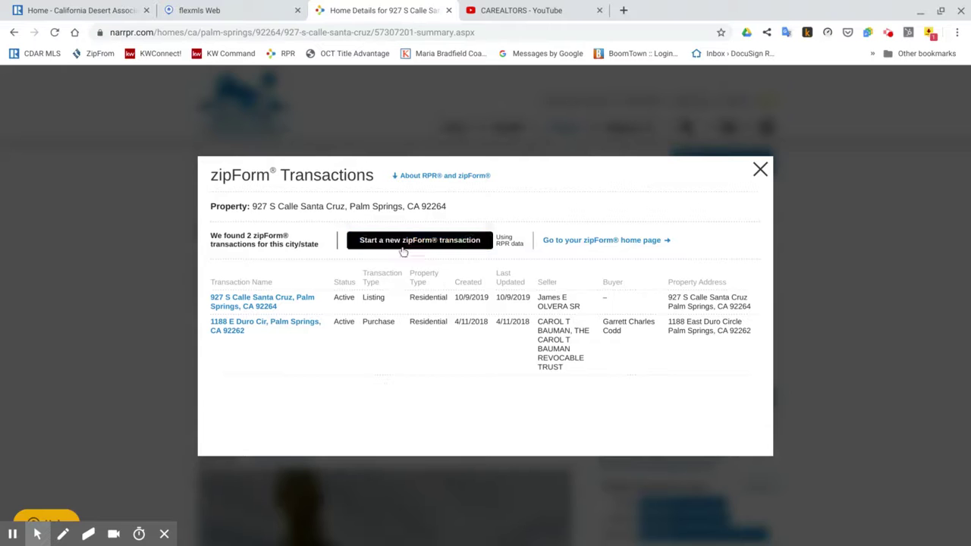
{"action": "left_click", "coordinate": [437, 245]}
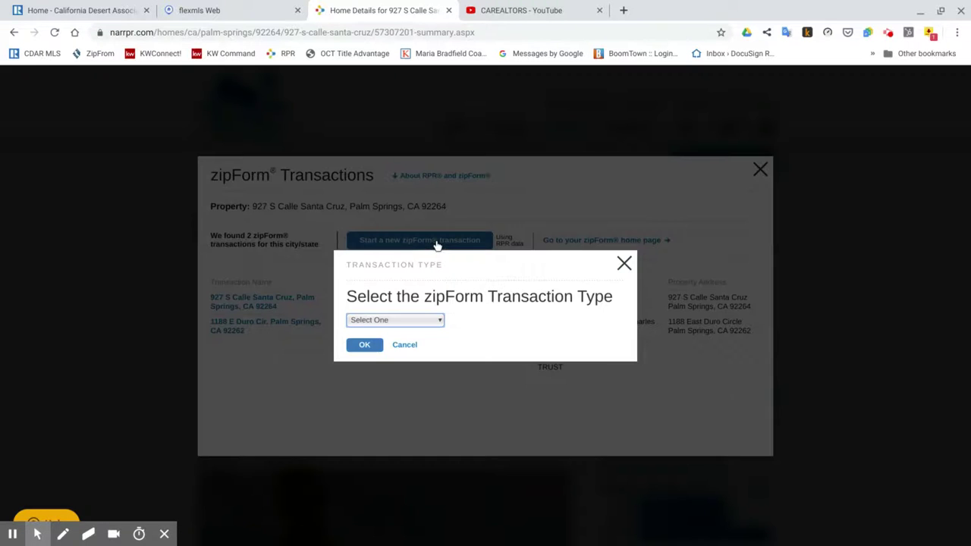
{"action": "left_click", "coordinate": [438, 322]}
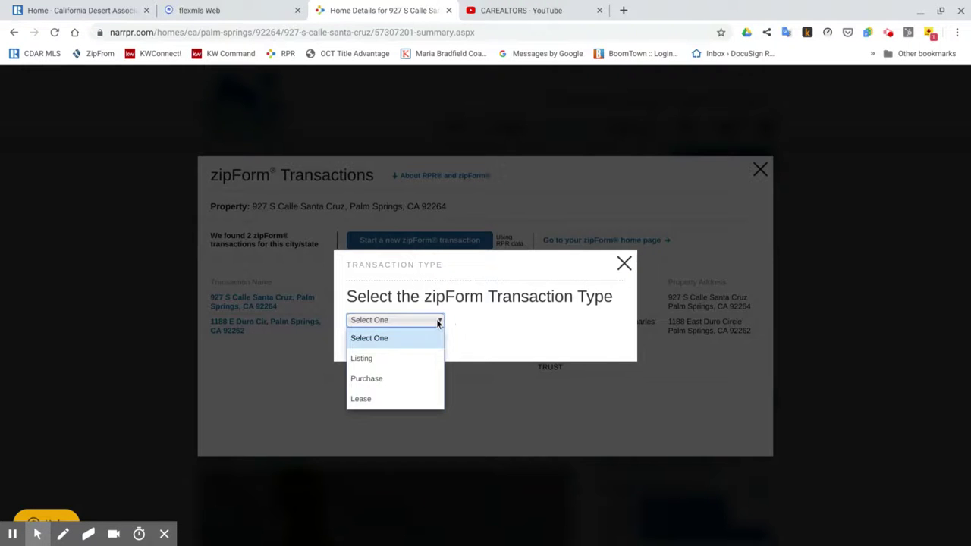
{"action": "left_click", "coordinate": [365, 359]}
{"action": "left_click", "coordinate": [364, 346]}
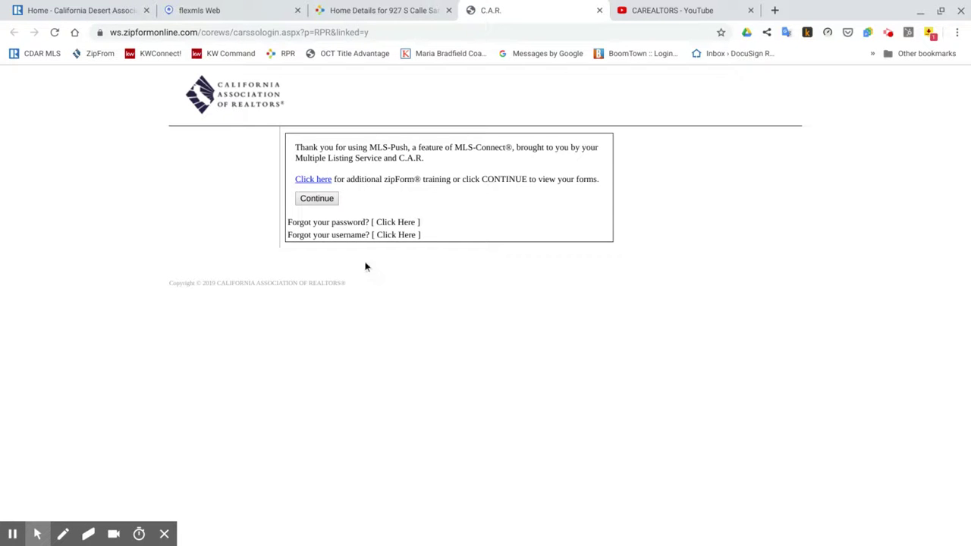
Continue into zipForm Plus and view the Summary with Palm Springs, Riverside County, 1980 details.
{"action": "left_click", "coordinate": [322, 201]}
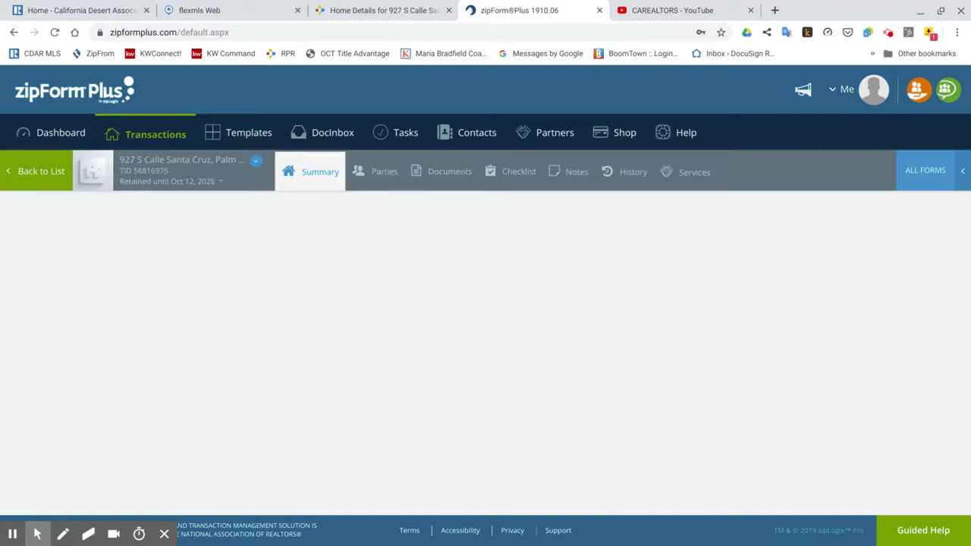
{"action": "scroll", "coordinate": [309, 250], "scroll_direction": "down", "scroll_amount": 10}
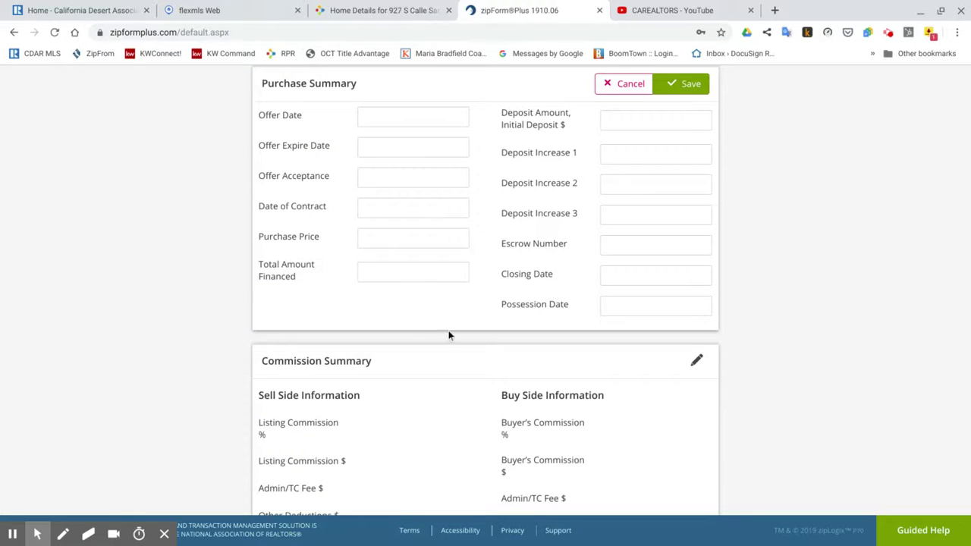
{"action": "scroll", "coordinate": [449, 334], "scroll_direction": "up", "scroll_amount": 10}
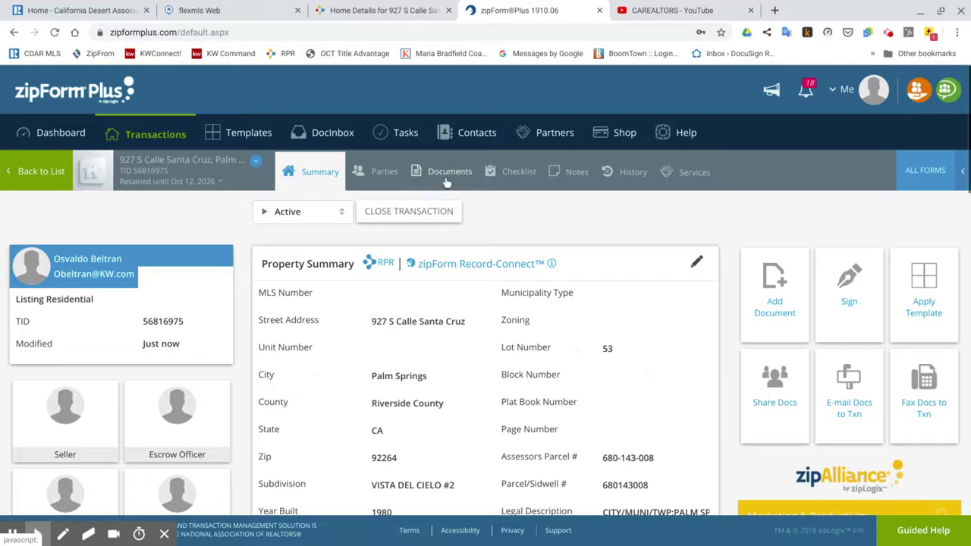
{"action": "left_click", "coordinate": [445, 185]}
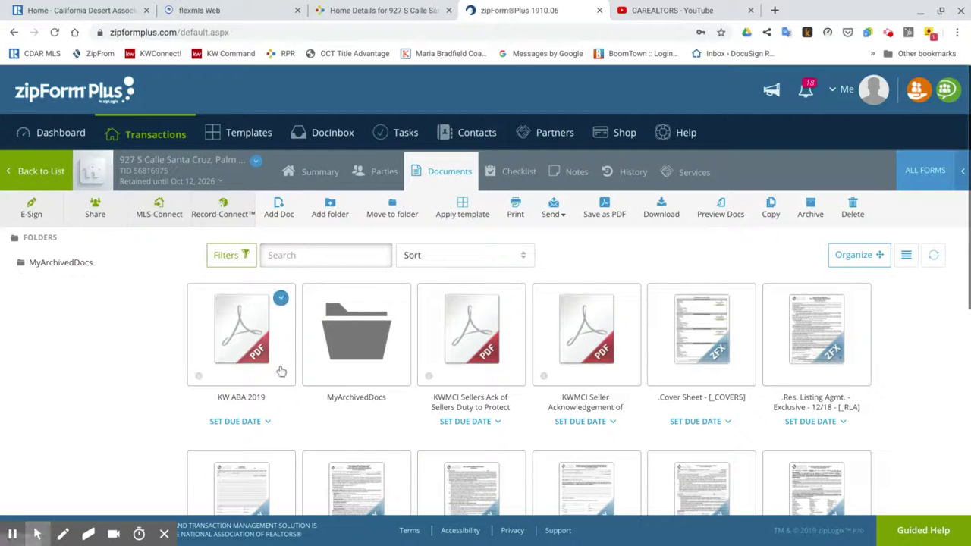
{"action": "left_click", "coordinate": [320, 177]}
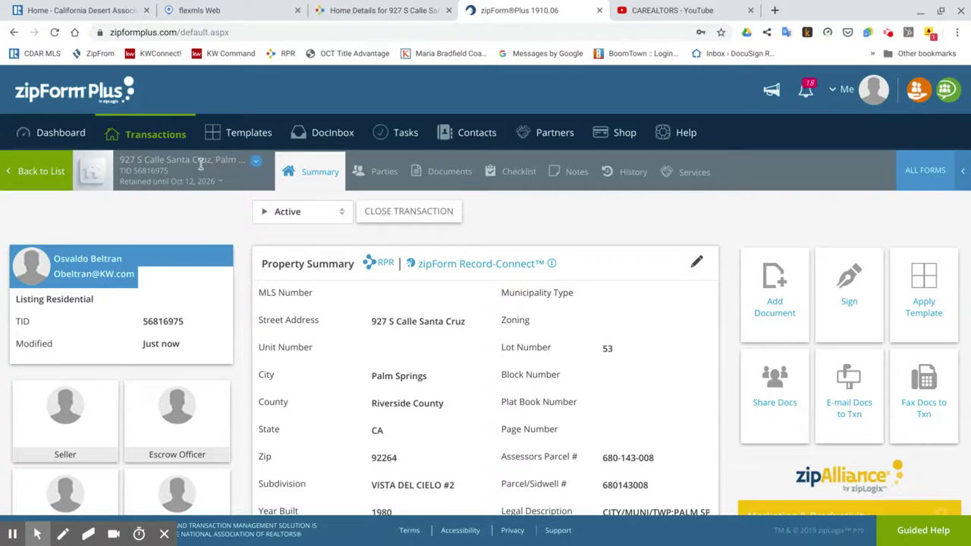
Prefix the transaction name with the seller's surname and 'Listing', then save it.
{"action": "left_click", "coordinate": [256, 163]}
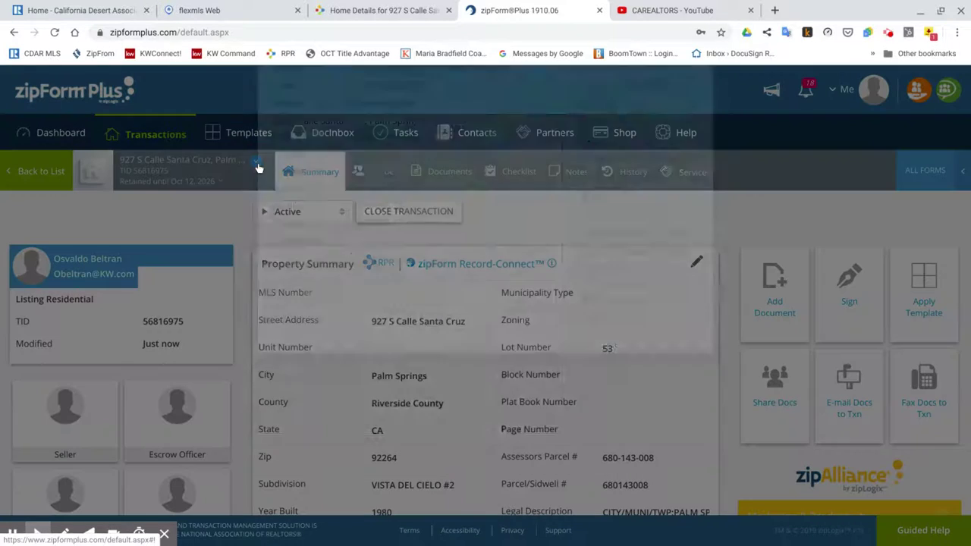
{"action": "left_click", "coordinate": [620, 147]}
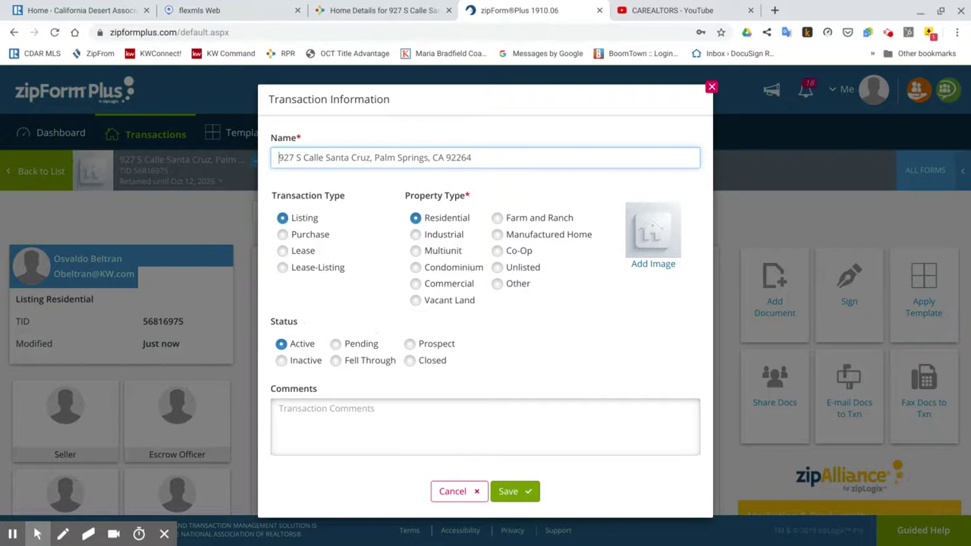
{"action": "type", "text": "Torres"}
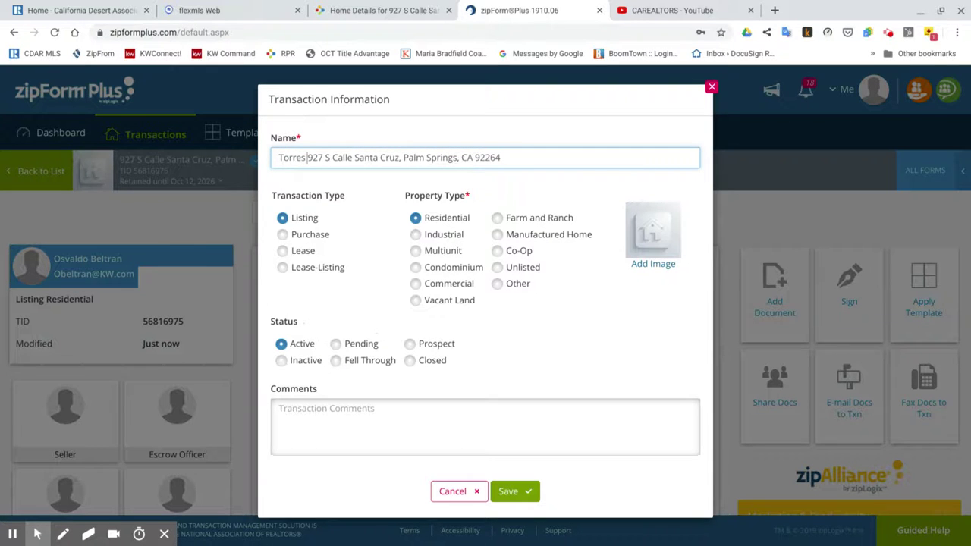
{"action": "type", "text": " Listing"}
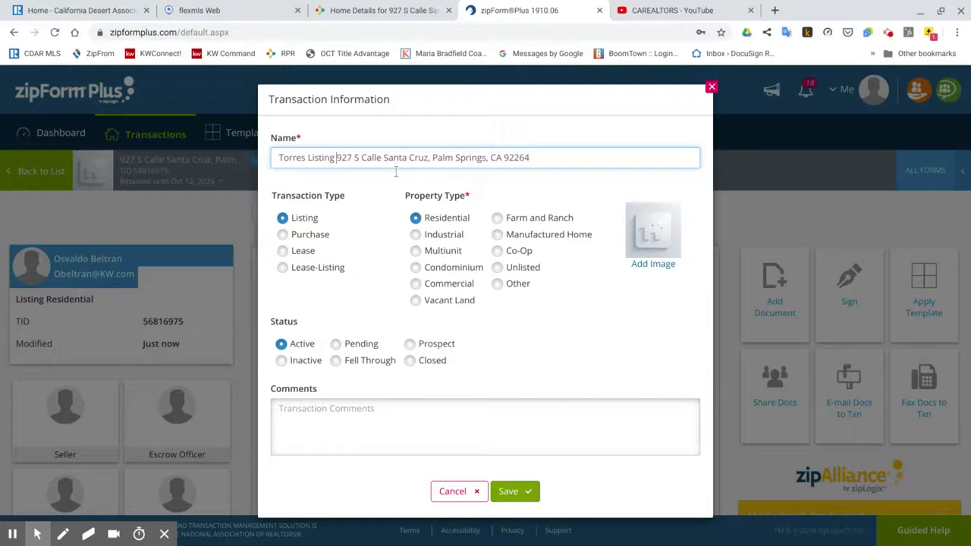
{"action": "left_click", "coordinate": [522, 484]}
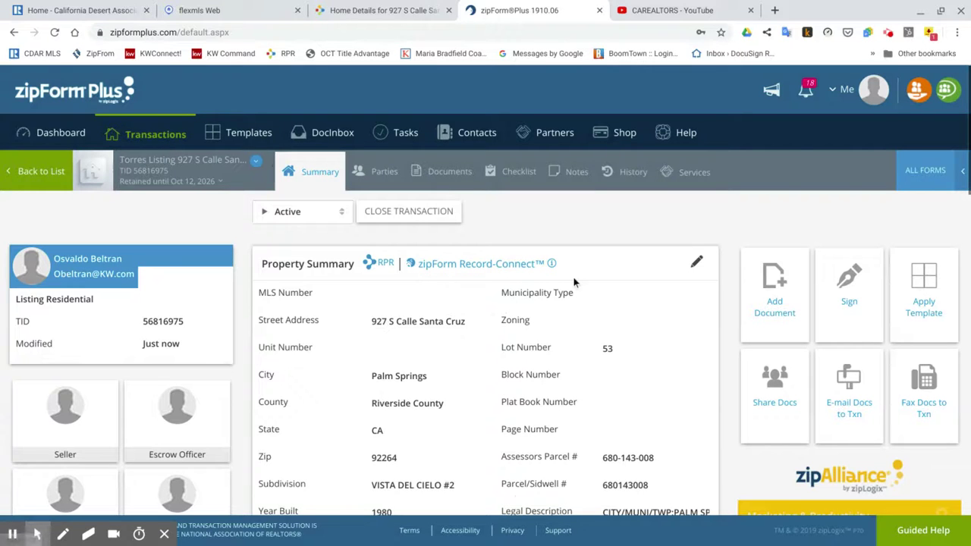
Review the Seller One and Listing Agent cards in Parties, then view the Documents list.
{"action": "scroll", "coordinate": [582, 313], "scroll_direction": "down", "scroll_amount": 1}
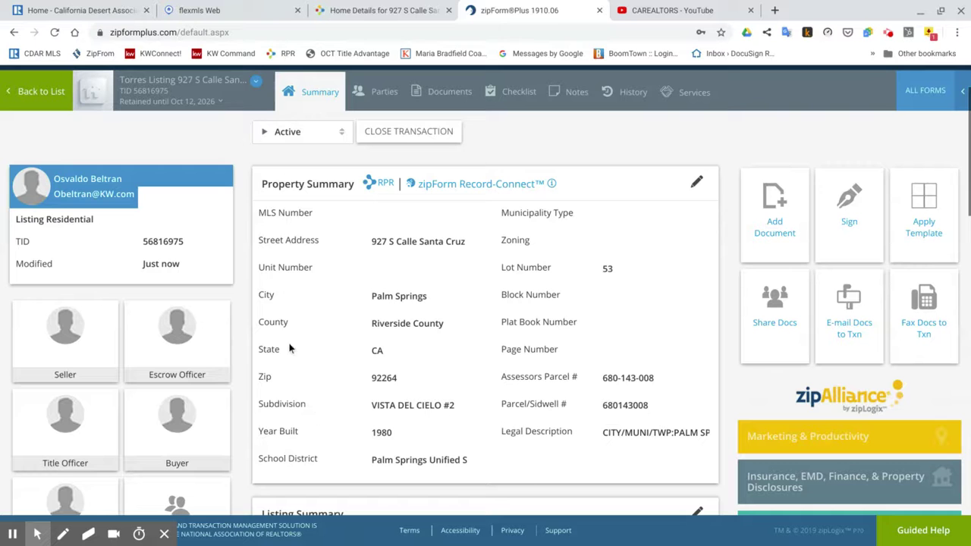
{"action": "scroll", "coordinate": [508, 343], "scroll_direction": "down", "scroll_amount": 3}
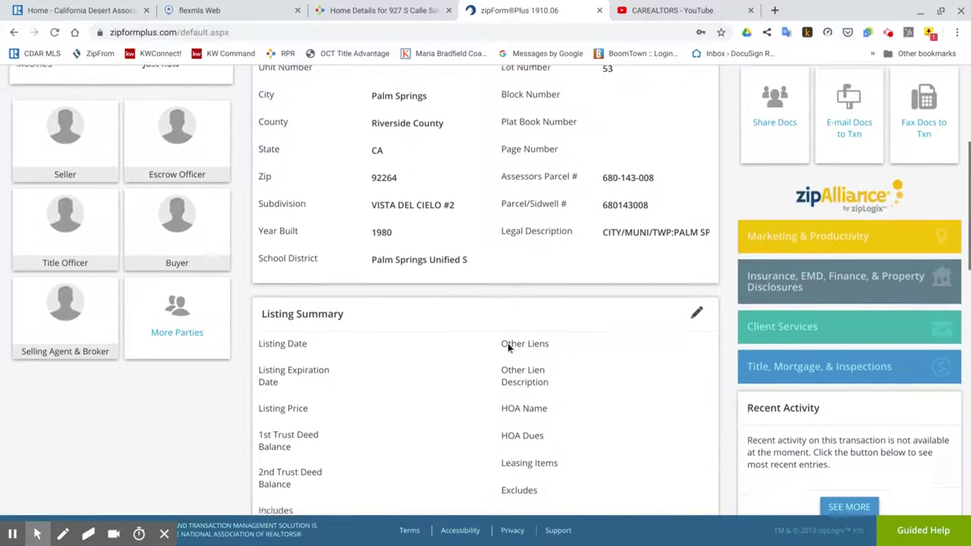
{"action": "scroll", "coordinate": [513, 262], "scroll_direction": "up", "scroll_amount": 3}
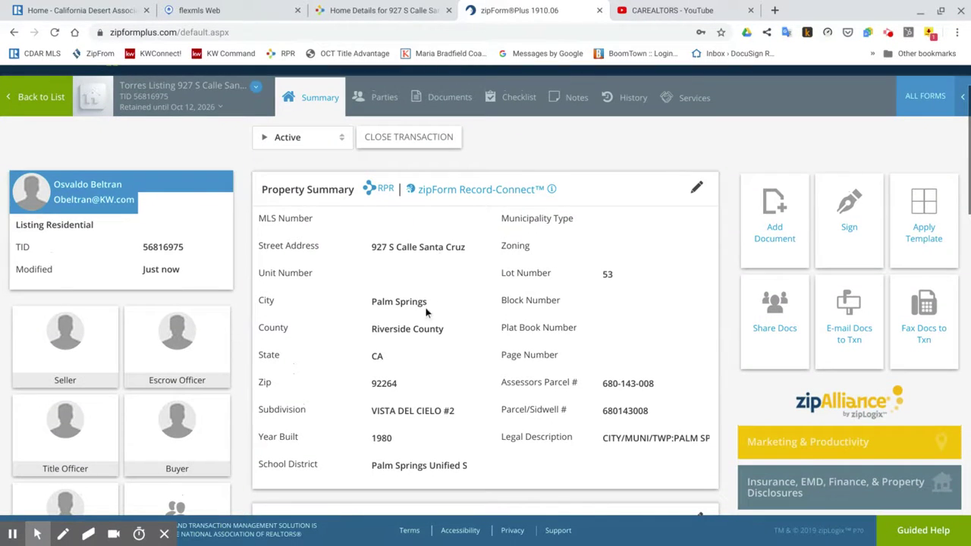
{"action": "left_click", "coordinate": [385, 98]}
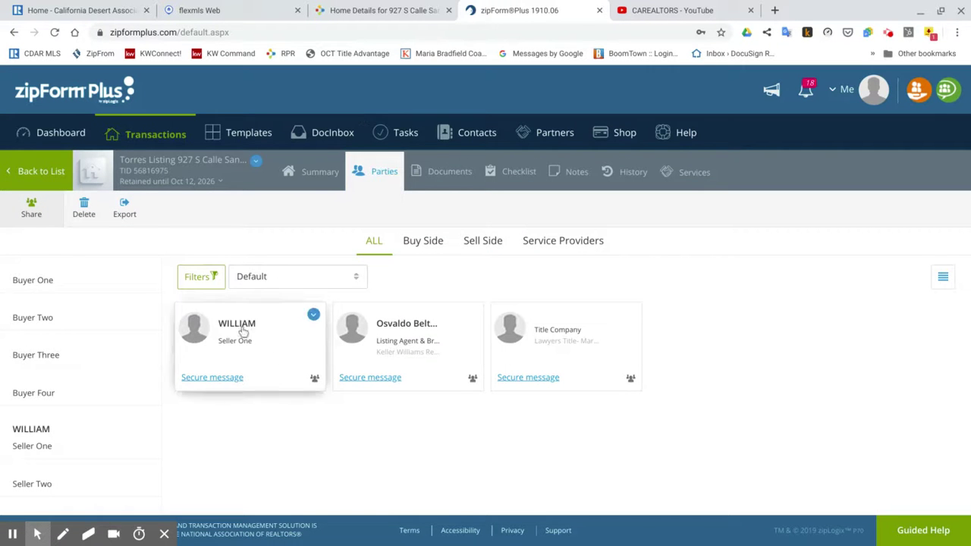
{"action": "left_click", "coordinate": [238, 324]}
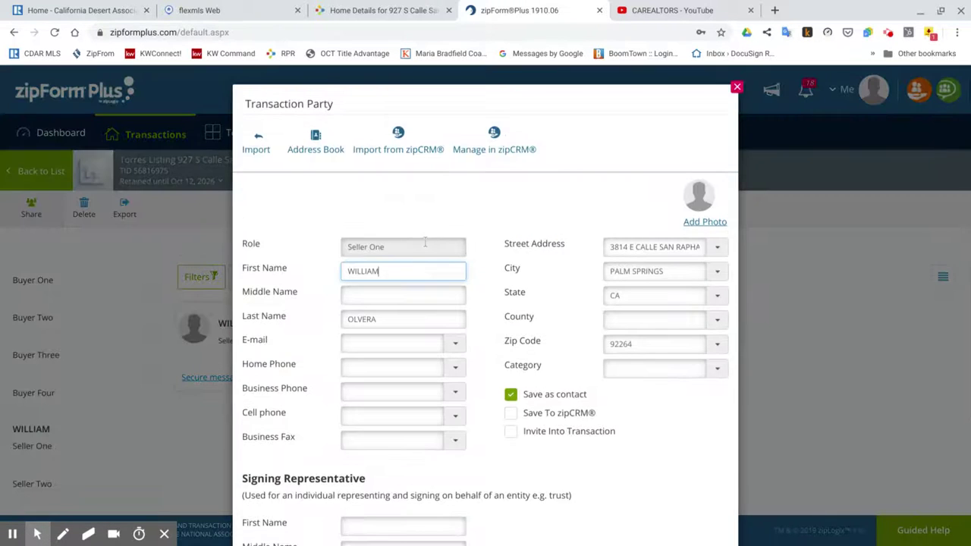
{"action": "left_click", "coordinate": [737, 86]}
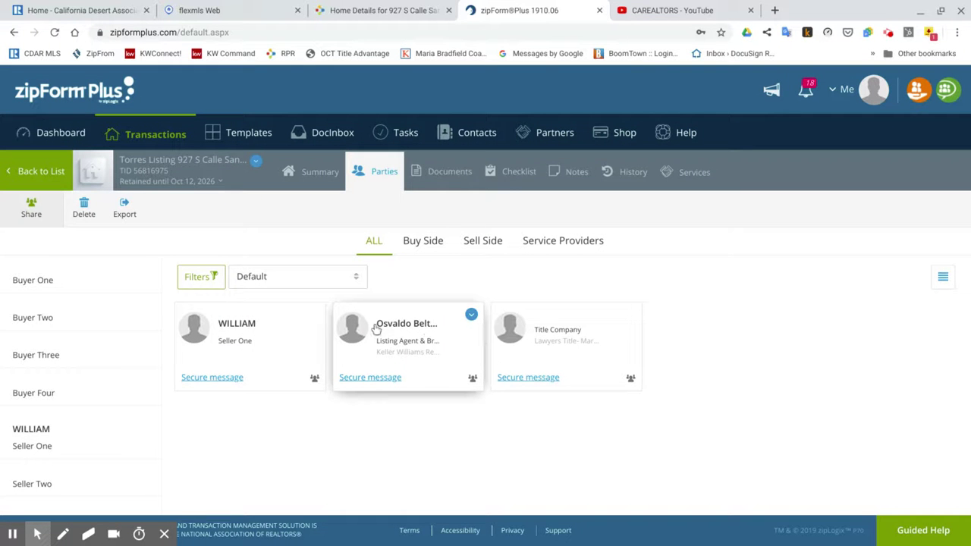
{"action": "left_click", "coordinate": [415, 334]}
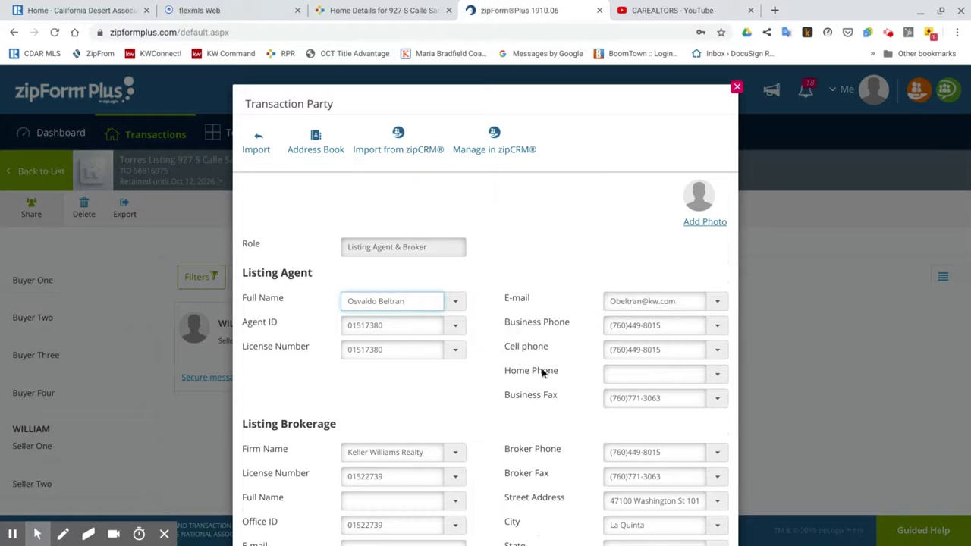
{"action": "left_click", "coordinate": [737, 88]}
{"action": "left_click", "coordinate": [449, 173]}
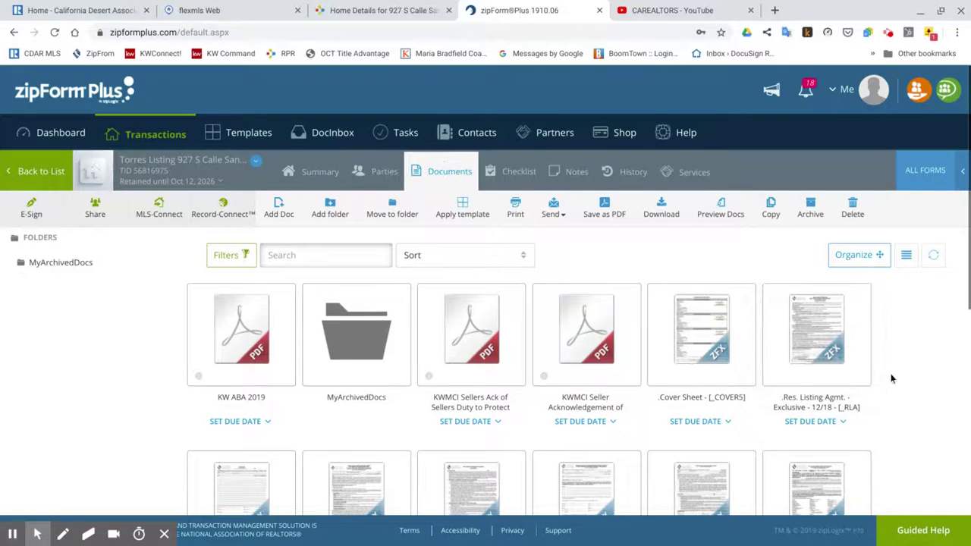
{"action": "scroll", "coordinate": [892, 378], "scroll_direction": "down", "scroll_amount": 2}
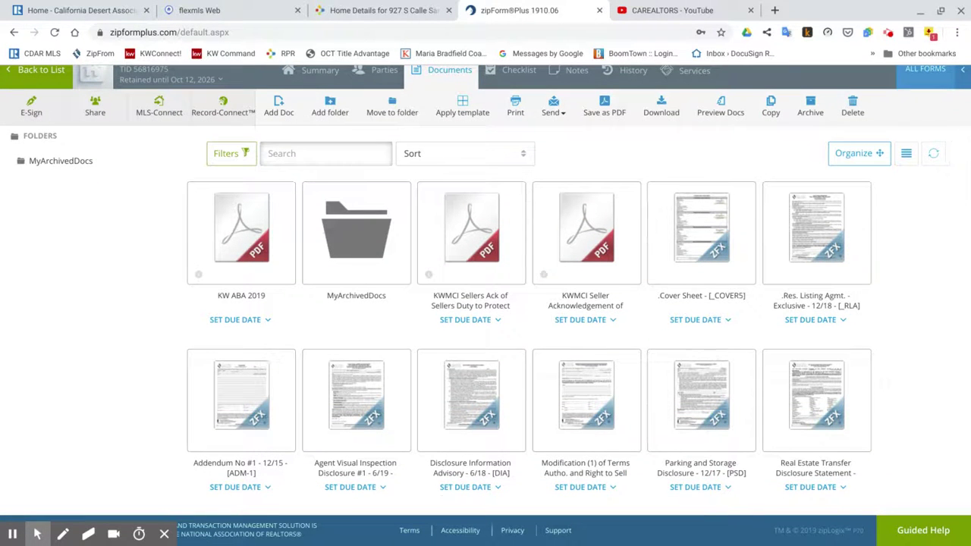
{"action": "scroll", "coordinate": [486, 290], "scroll_direction": "down", "scroll_amount": 1}
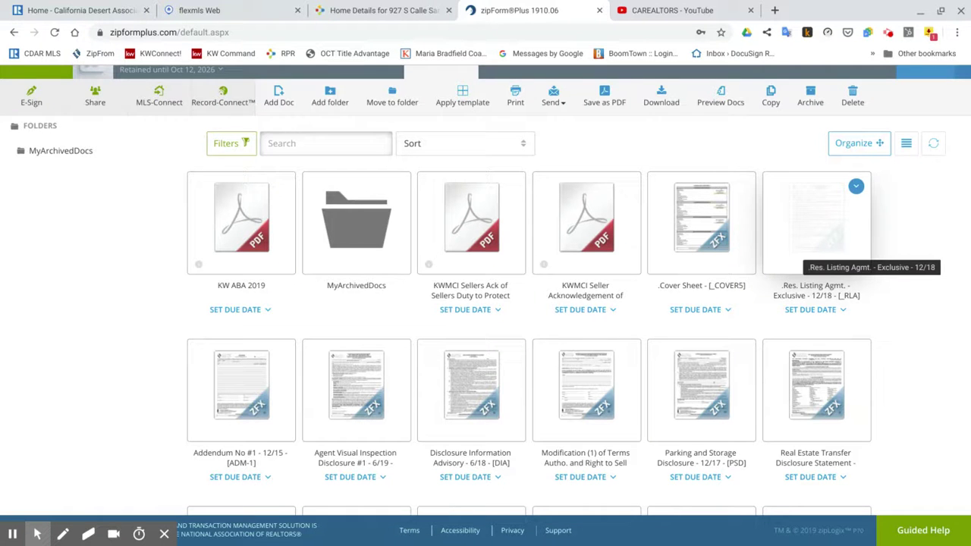
{"action": "left_click", "coordinate": [818, 232]}
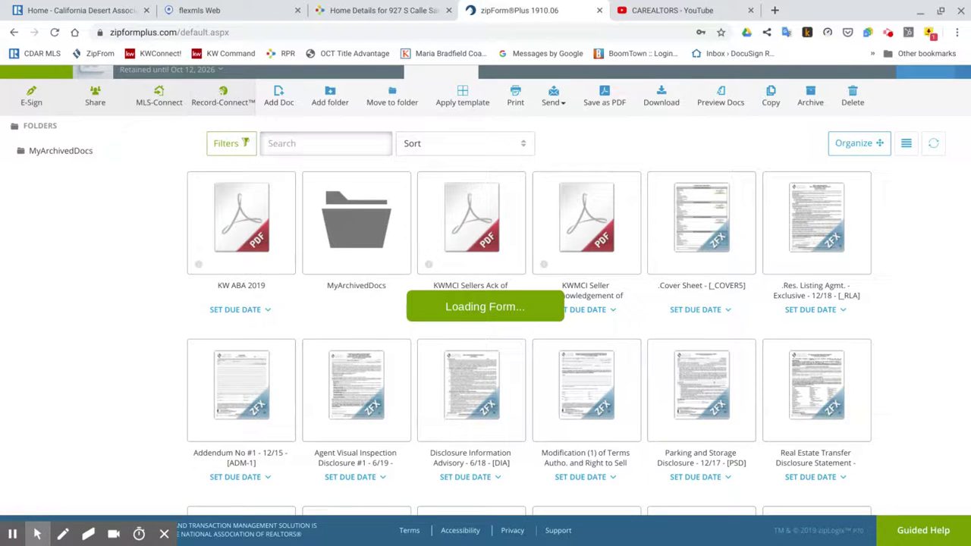
{"action": "scroll", "coordinate": [749, 169], "scroll_direction": "down", "scroll_amount": 6}
{"action": "scroll", "coordinate": [749, 169], "scroll_direction": "down", "scroll_amount": 1}
{"action": "scroll", "coordinate": [478, 393], "scroll_direction": "down", "scroll_amount": 10}
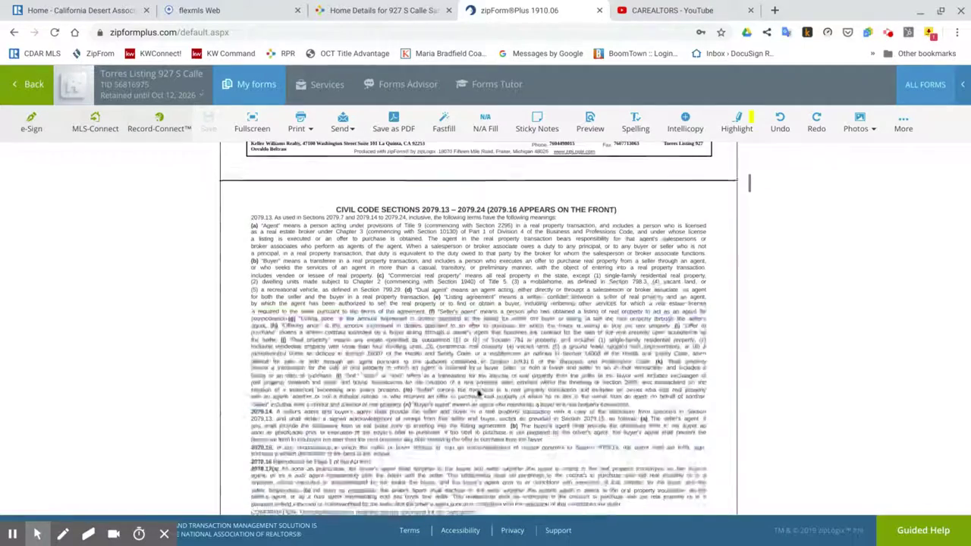
{"action": "scroll", "coordinate": [749, 227], "scroll_direction": "down", "scroll_amount": 15}
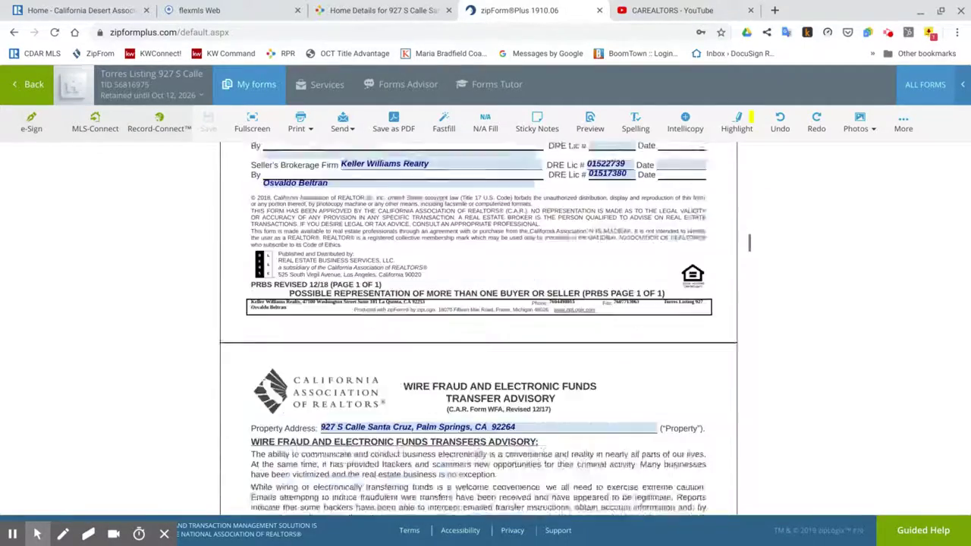
{"action": "scroll", "coordinate": [416, 278], "scroll_direction": "down", "scroll_amount": 3}
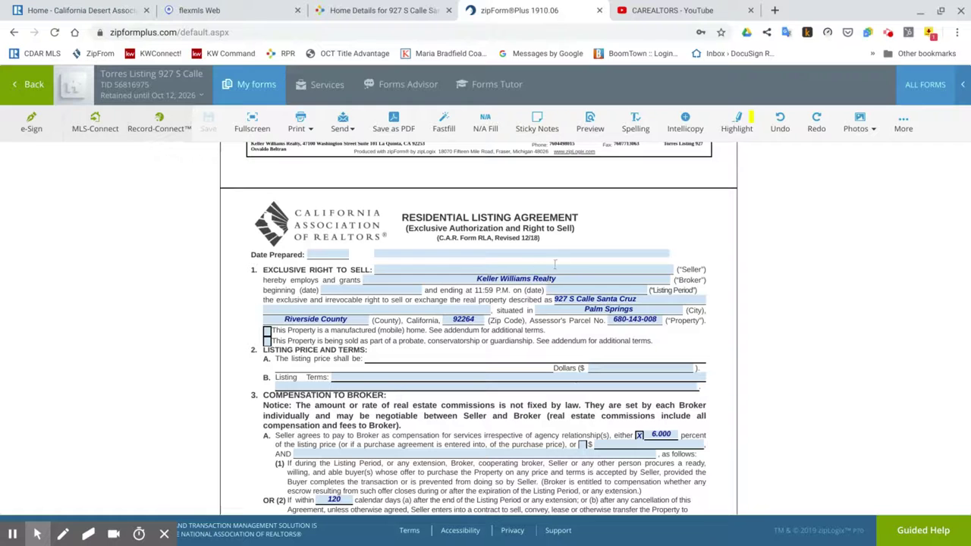
{"action": "left_click", "coordinate": [523, 270]}
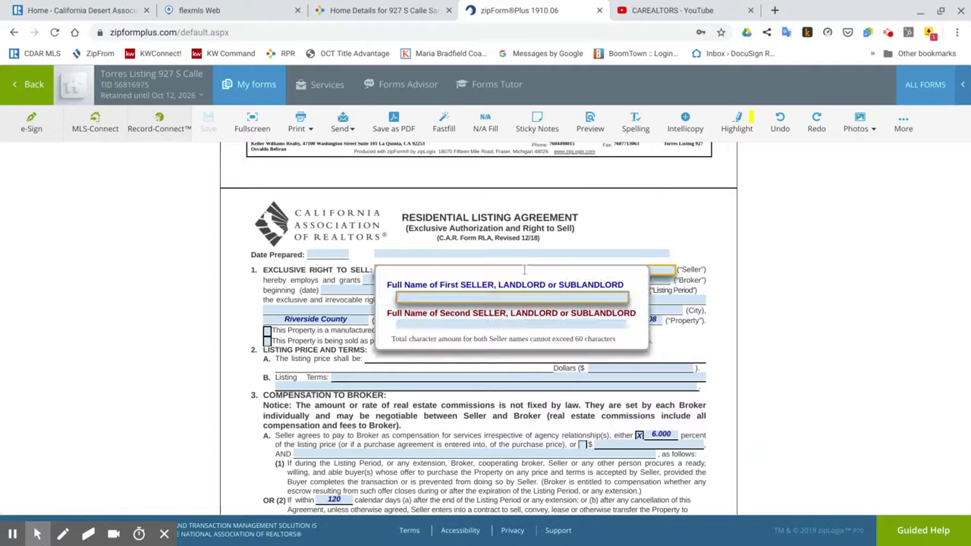
{"action": "left_click", "coordinate": [367, 272]}
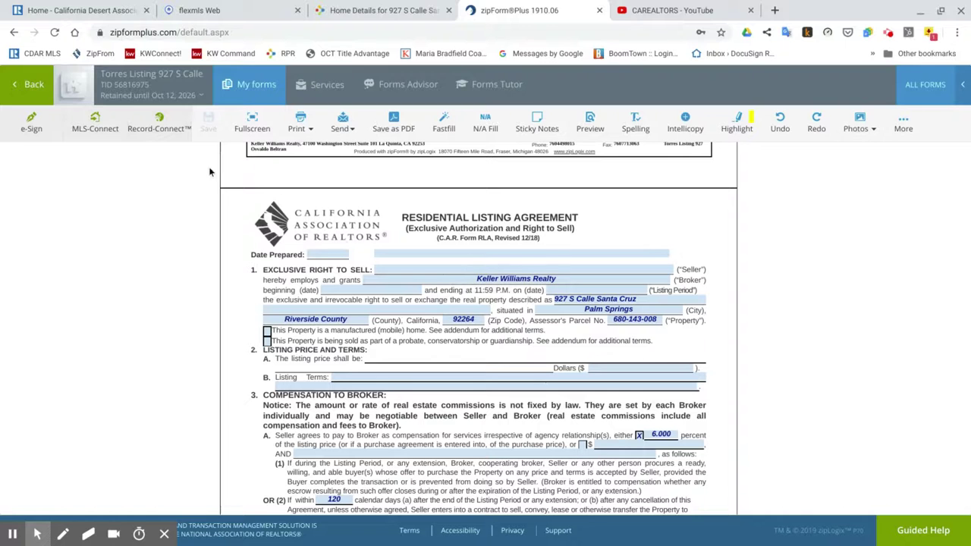
{"action": "left_click", "coordinate": [45, 99]}
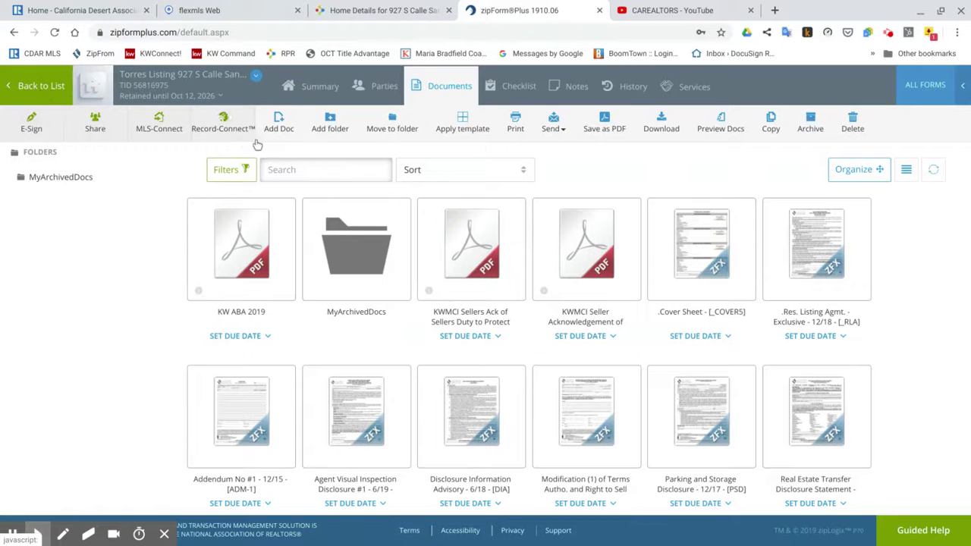
Reopen the listing transaction and bring up Seller One's party details.
{"action": "left_click", "coordinate": [42, 86]}
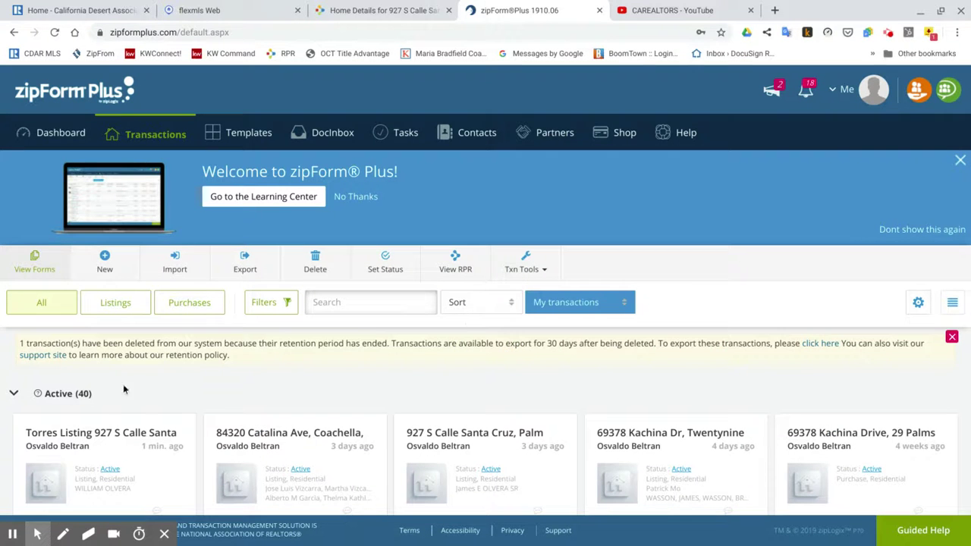
{"action": "left_click", "coordinate": [101, 433]}
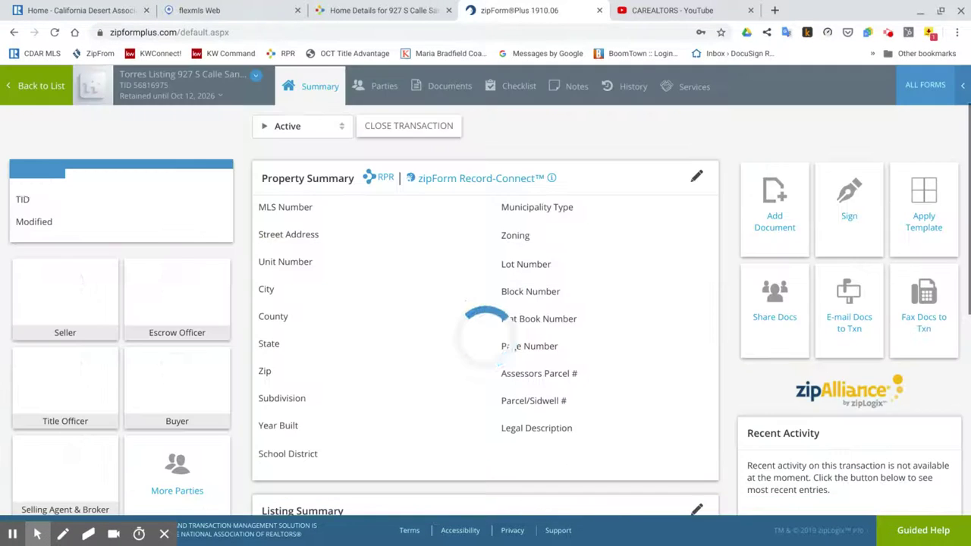
{"action": "left_click", "coordinate": [393, 88]}
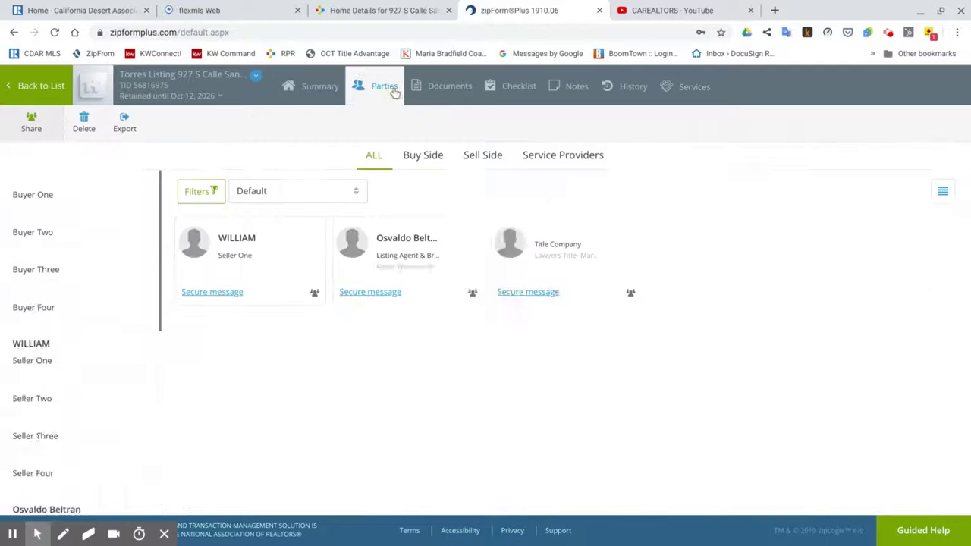
{"action": "left_click", "coordinate": [228, 243]}
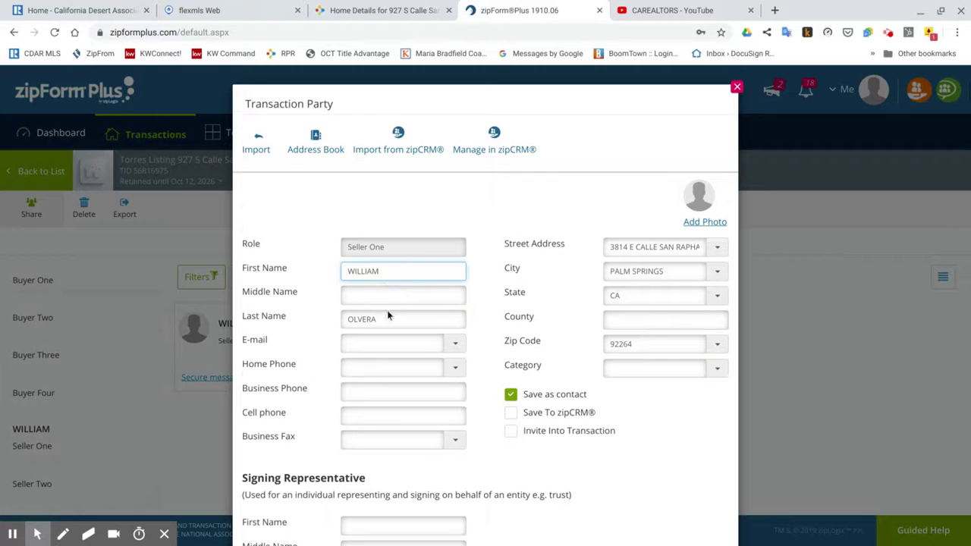
Enter Sr as Seller One's middle name and save the party details.
{"action": "left_click", "coordinate": [387, 317]}
{"action": "left_click", "coordinate": [388, 297]}
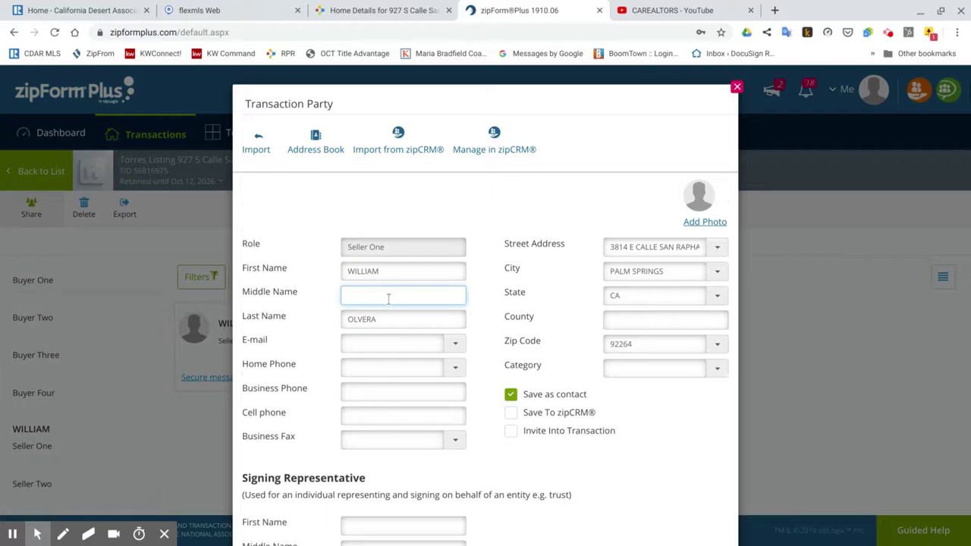
{"action": "left_click", "coordinate": [633, 341]}
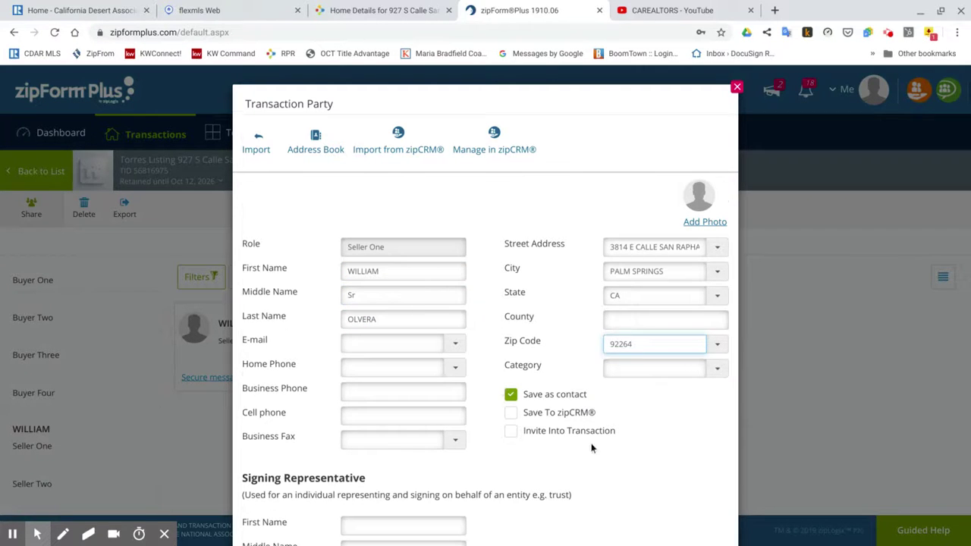
{"action": "scroll", "coordinate": [578, 464], "scroll_direction": "down", "scroll_amount": 2}
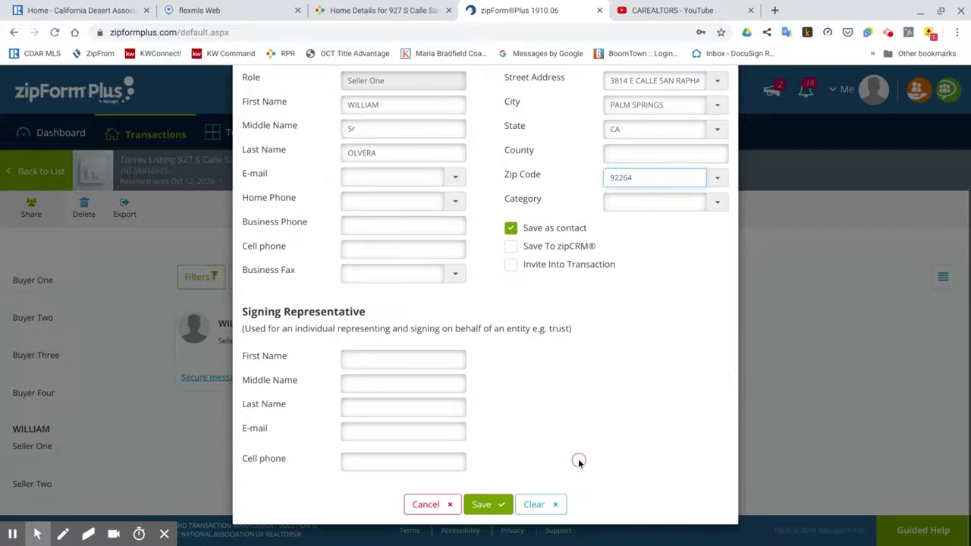
{"action": "left_click", "coordinate": [491, 506]}
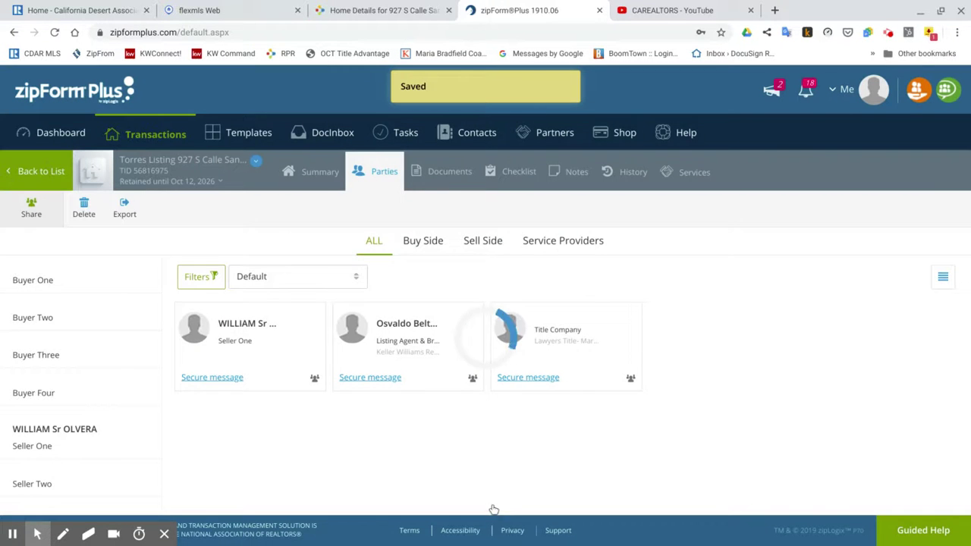
Open the Res. Listing Agmt to confirm the seller's name shows Sr, then go back.
{"action": "left_click", "coordinate": [449, 171]}
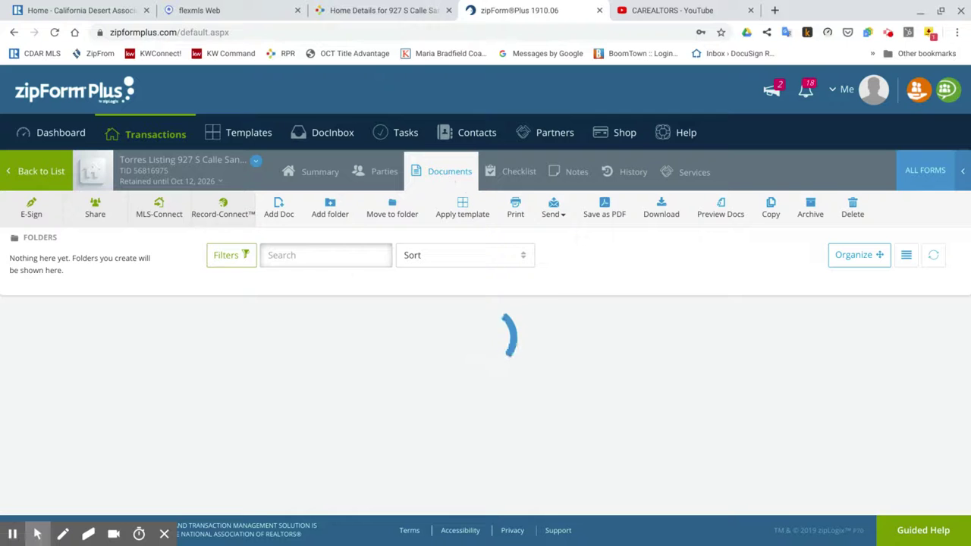
{"action": "left_click", "coordinate": [817, 327]}
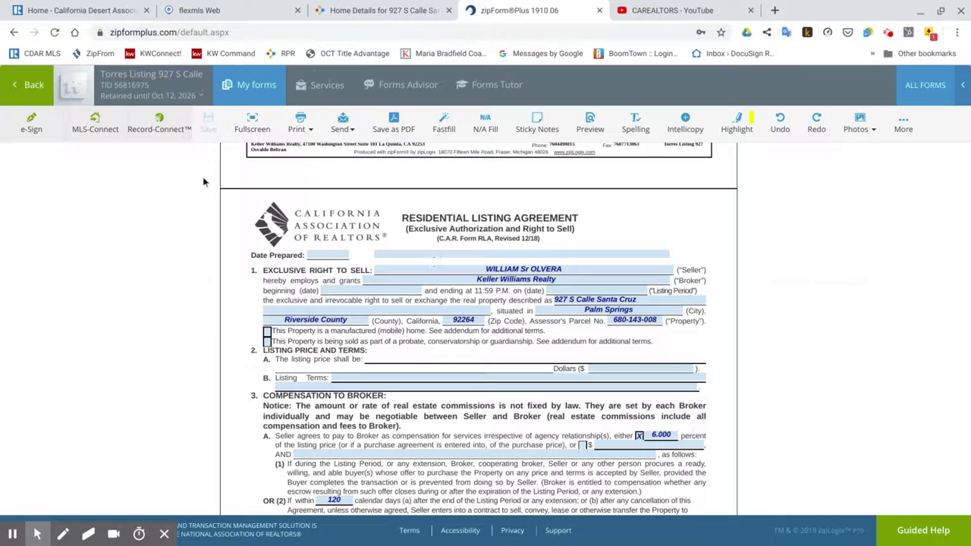
{"action": "left_click", "coordinate": [28, 89]}
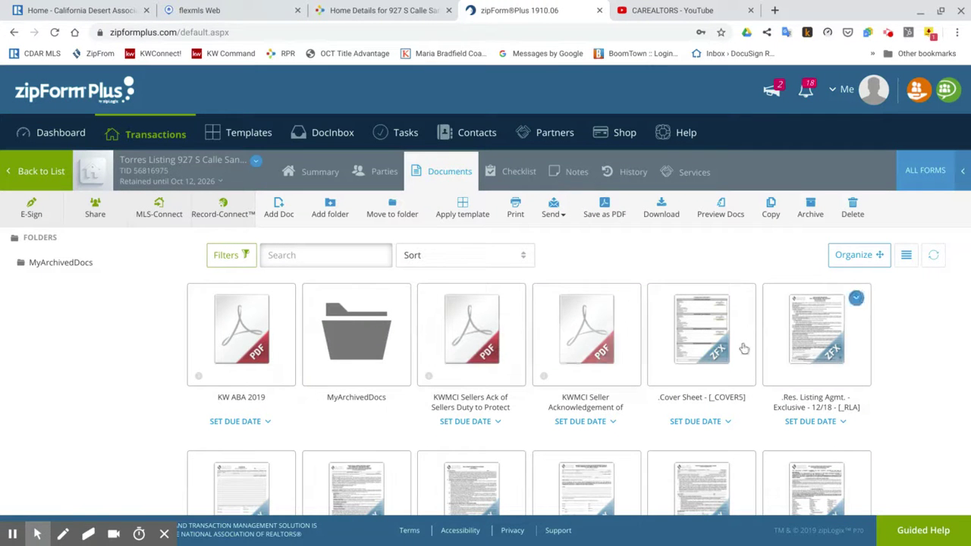
{"action": "scroll", "coordinate": [910, 356], "scroll_direction": "down", "scroll_amount": 2}
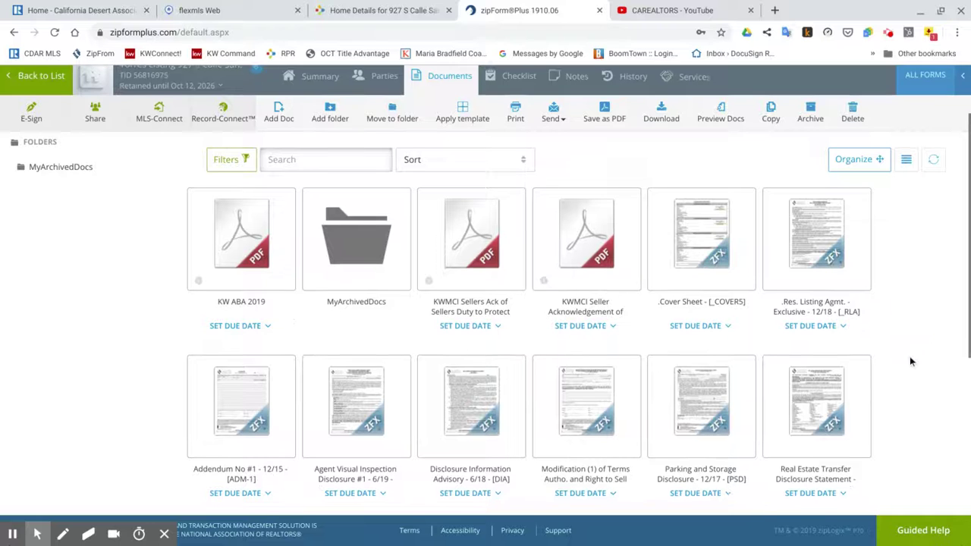
{"action": "scroll", "coordinate": [911, 362], "scroll_direction": "down", "scroll_amount": 1}
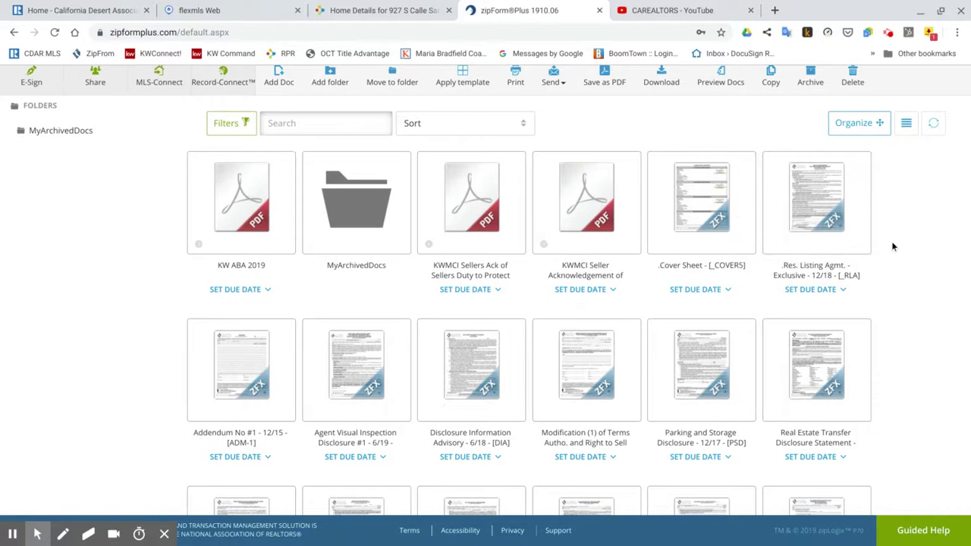
{"action": "scroll", "coordinate": [891, 245], "scroll_direction": "down", "scroll_amount": 1}
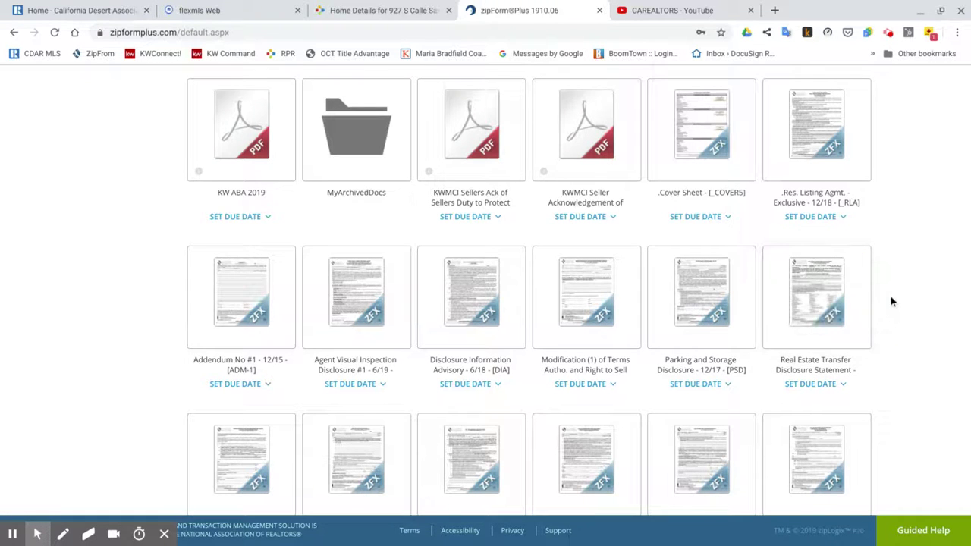
{"action": "scroll", "coordinate": [890, 297], "scroll_direction": "down", "scroll_amount": 2}
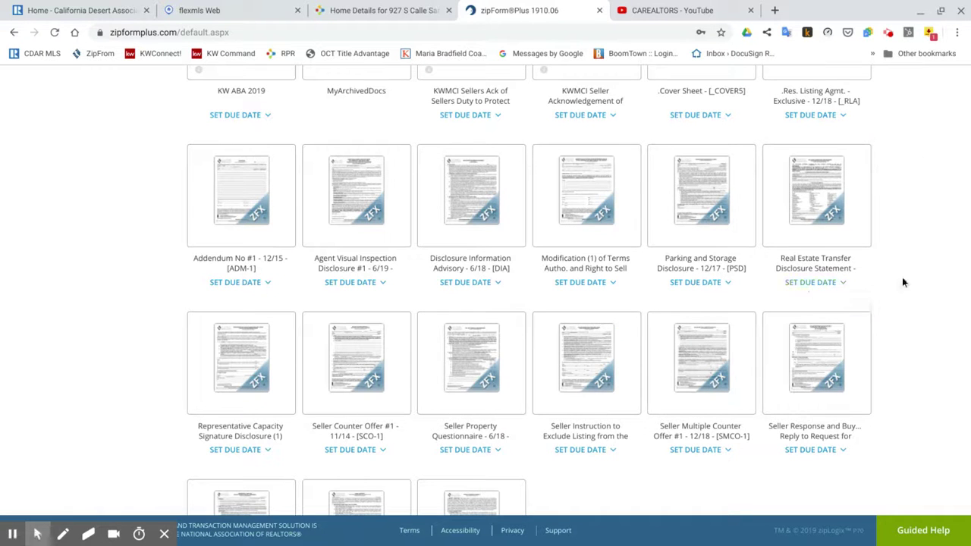
{"action": "scroll", "coordinate": [880, 277], "scroll_direction": "down", "scroll_amount": 1}
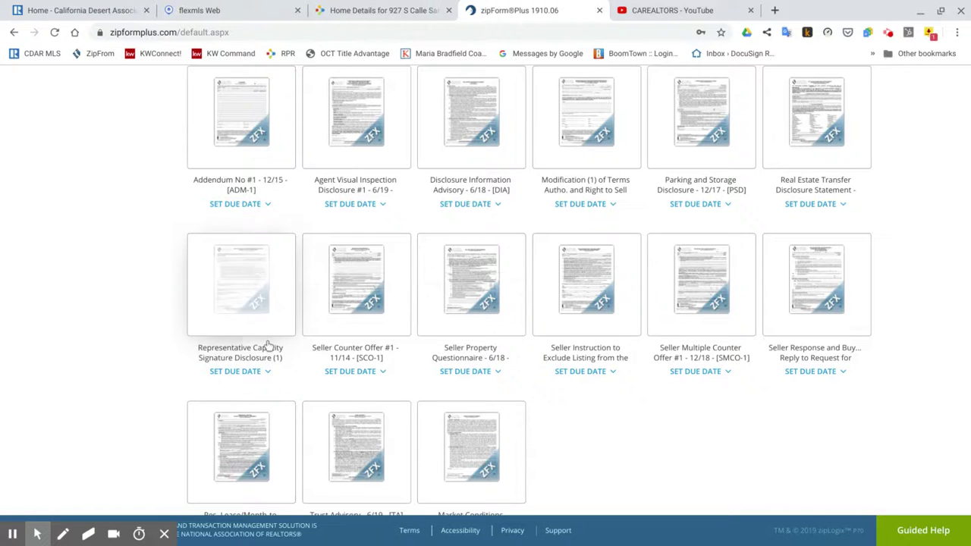
{"action": "mouse_move", "coordinate": [240, 322]}
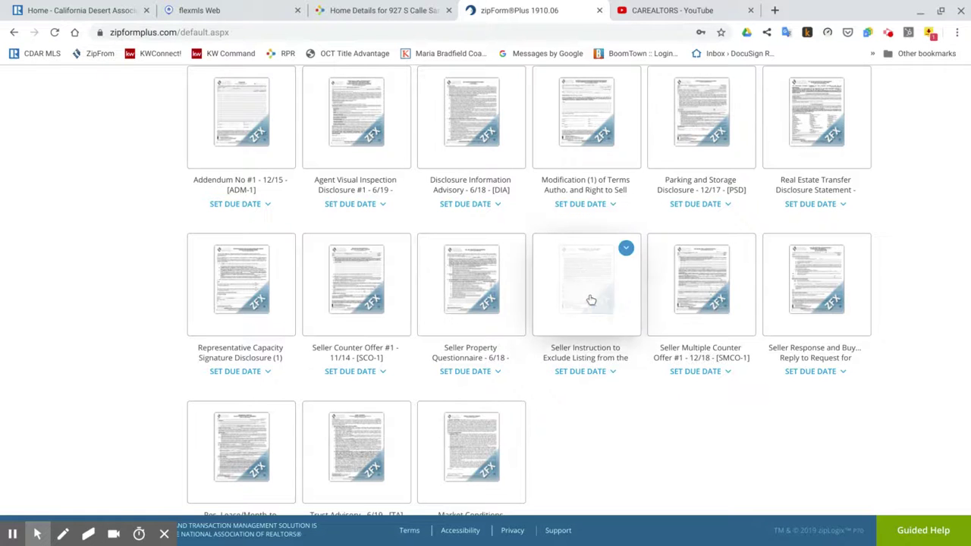
{"action": "left_click", "coordinate": [600, 334]}
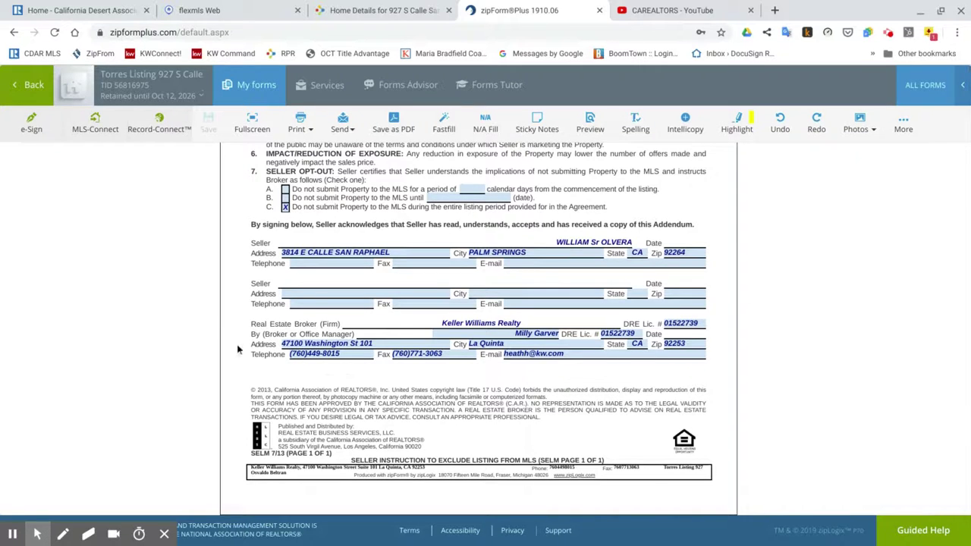
{"action": "scroll", "coordinate": [238, 354], "scroll_direction": "up", "scroll_amount": 5}
{"action": "left_click", "coordinate": [27, 84]}
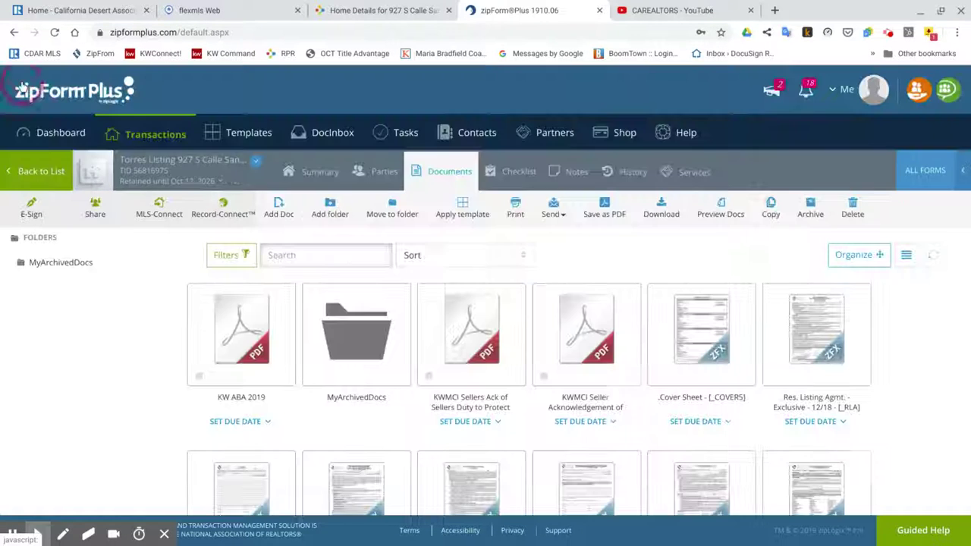
{"action": "scroll", "coordinate": [583, 279], "scroll_direction": "down", "scroll_amount": 5}
{"action": "mouse_move", "coordinate": [486, 417]}
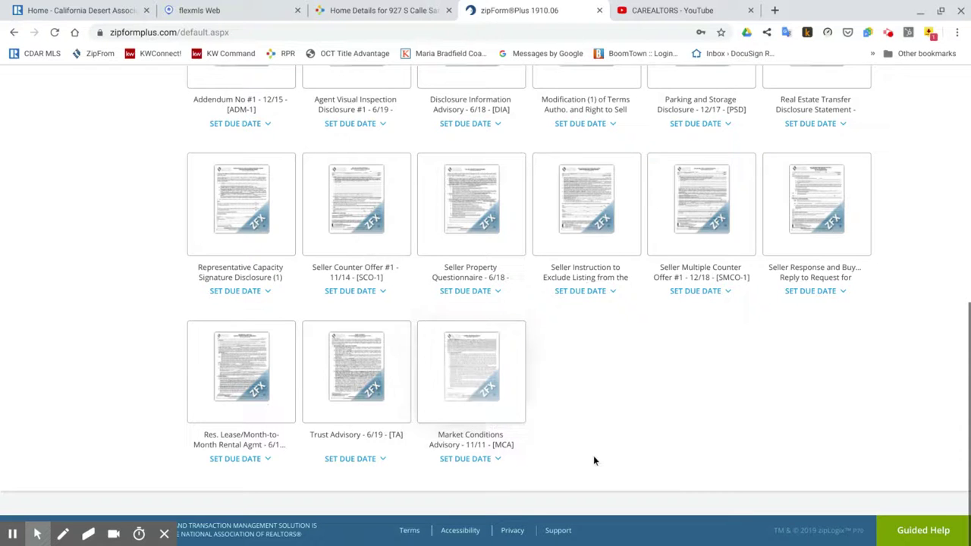
{"action": "scroll", "coordinate": [594, 456], "scroll_direction": "up", "scroll_amount": 3}
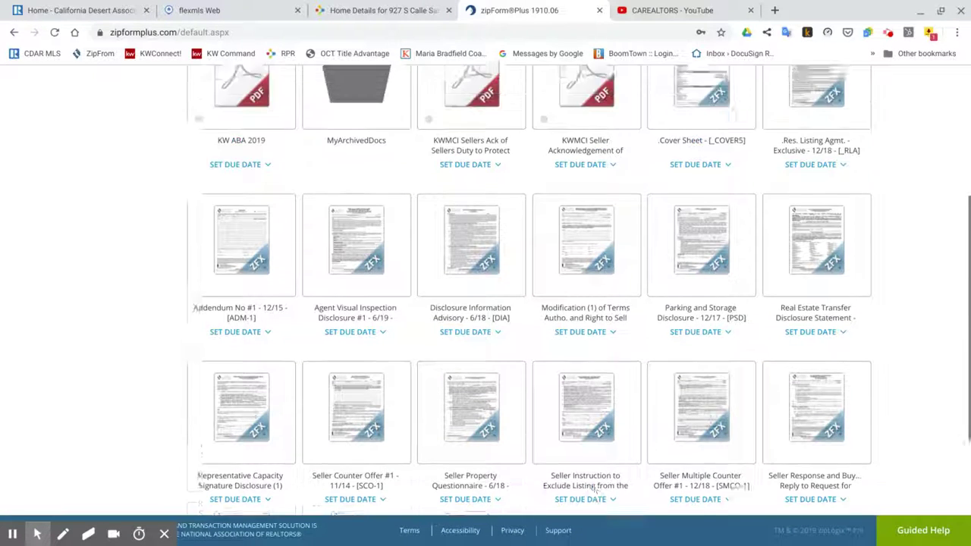
{"action": "scroll", "coordinate": [595, 460], "scroll_direction": "up", "scroll_amount": 4}
{"action": "mouse_move", "coordinate": [280, 321]}
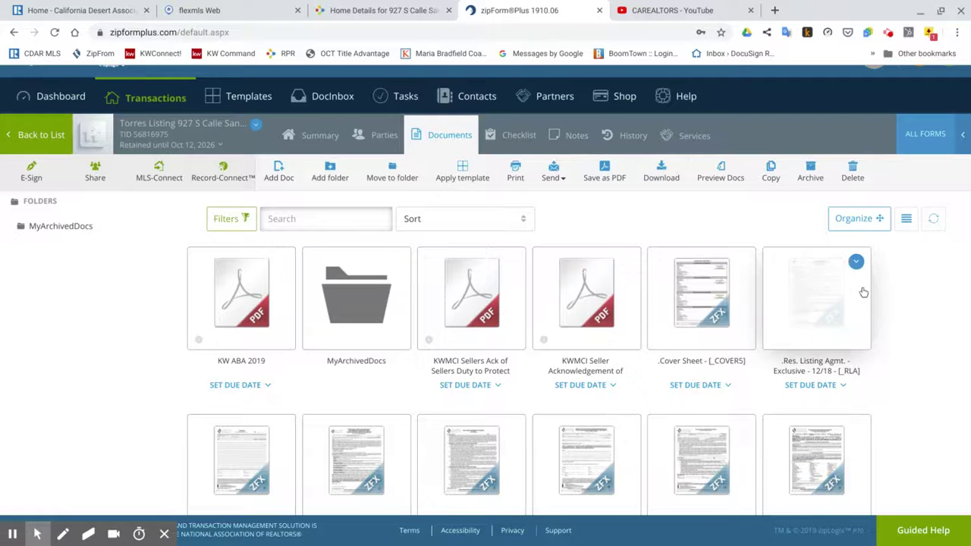
{"action": "scroll", "coordinate": [914, 297], "scroll_direction": "down", "scroll_amount": 5}
{"action": "scroll", "coordinate": [914, 297], "scroll_direction": "up", "scroll_amount": 6}
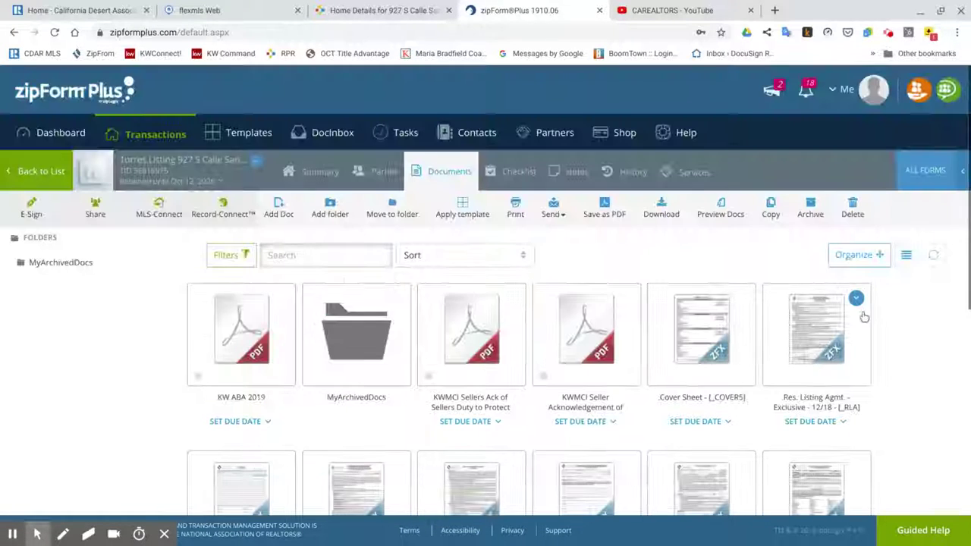